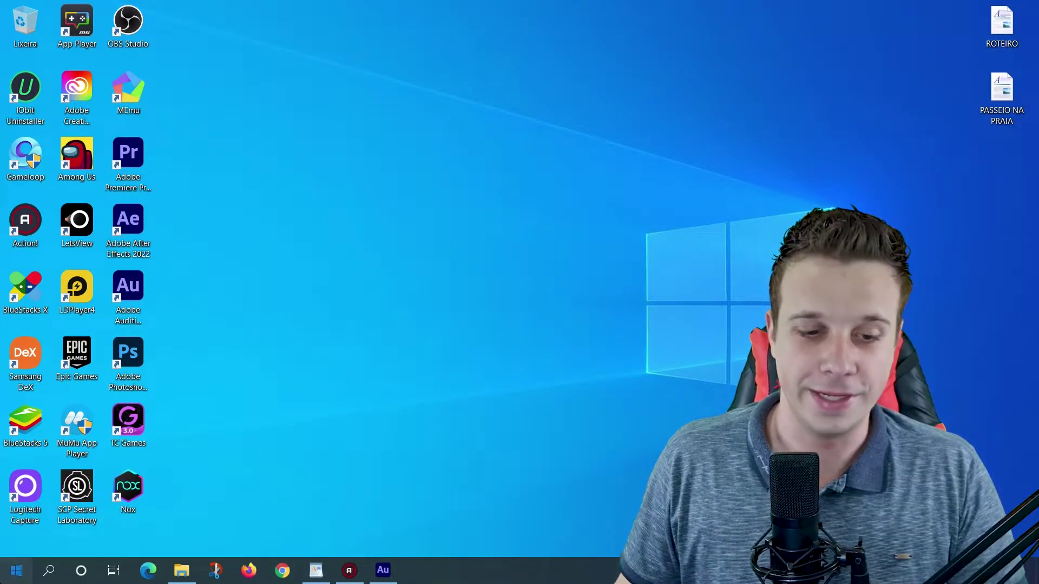
- Open the Windows Update page in Configurações and check for updates
key("super")
left_click(19, 515)
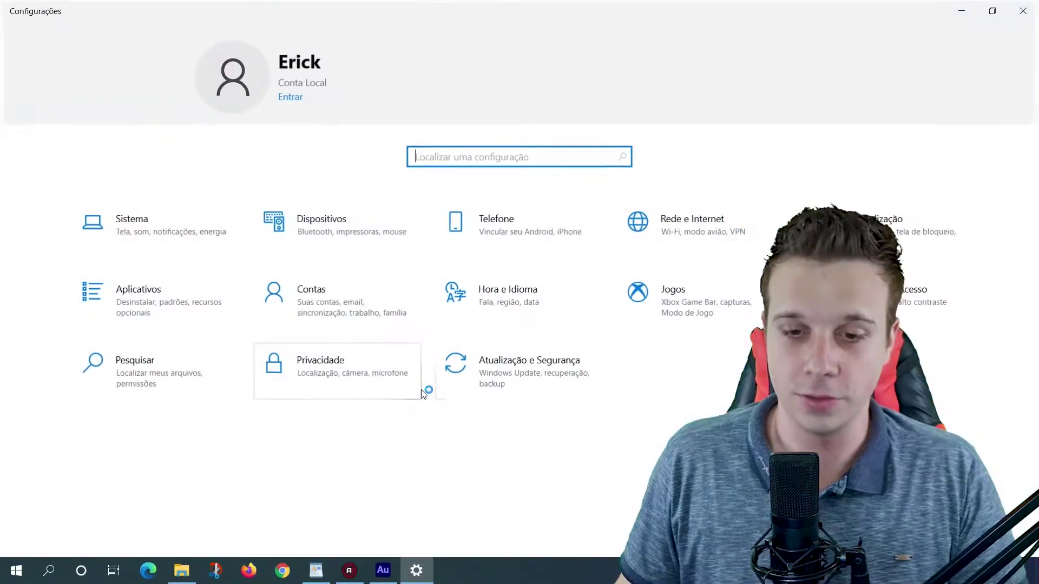
left_click(523, 386)
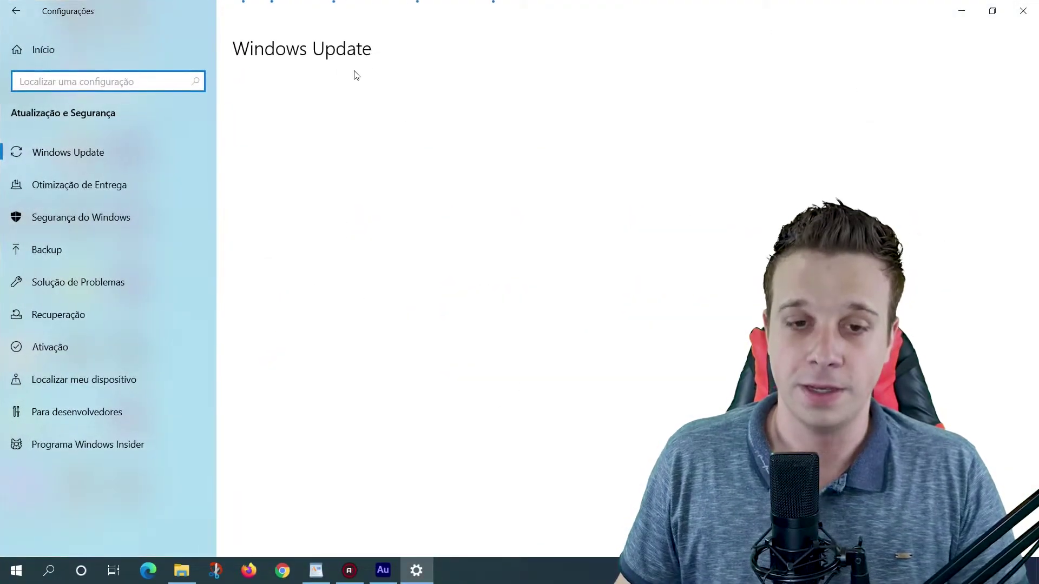
left_click(342, 132)
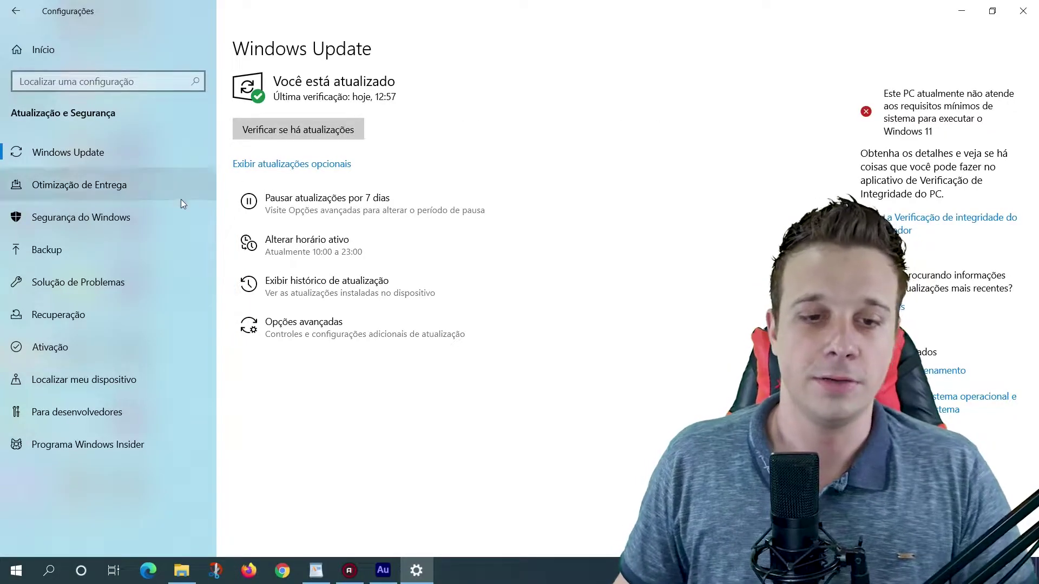
- In Otimização de Entrega, switch downloads from other computers on and back off
left_click(101, 195)
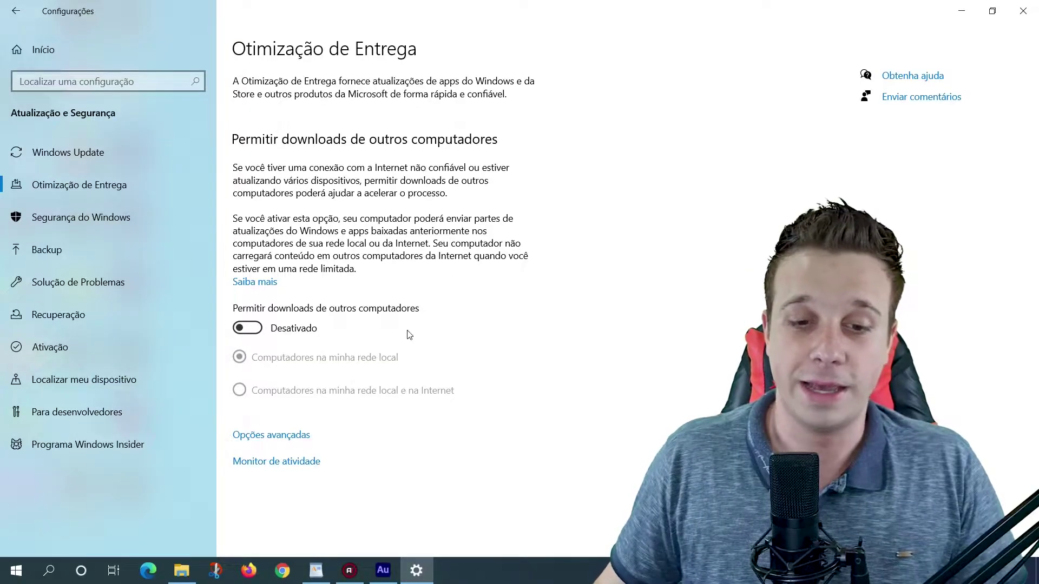
left_click(256, 330)
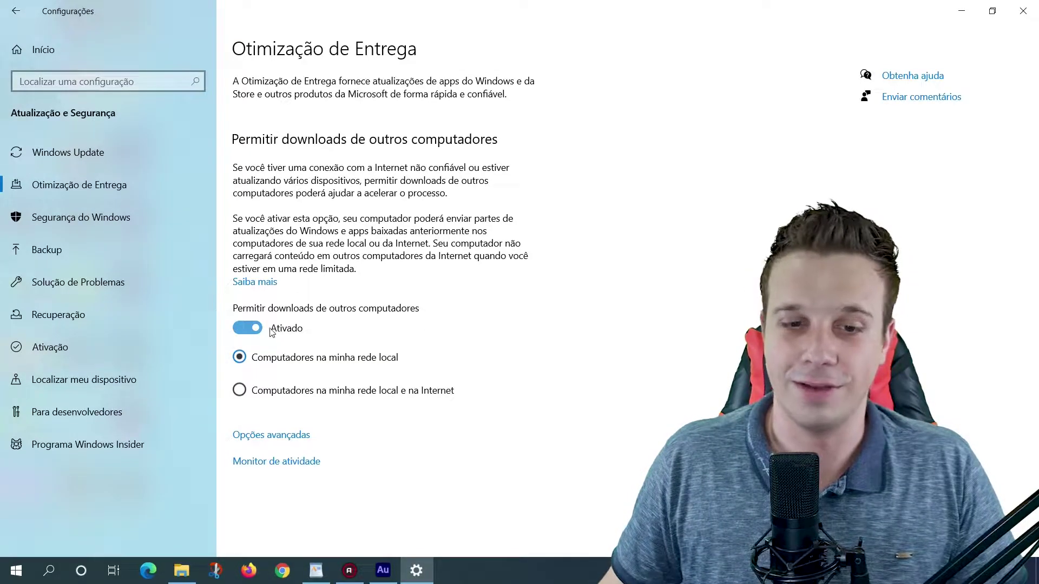
left_click(252, 330)
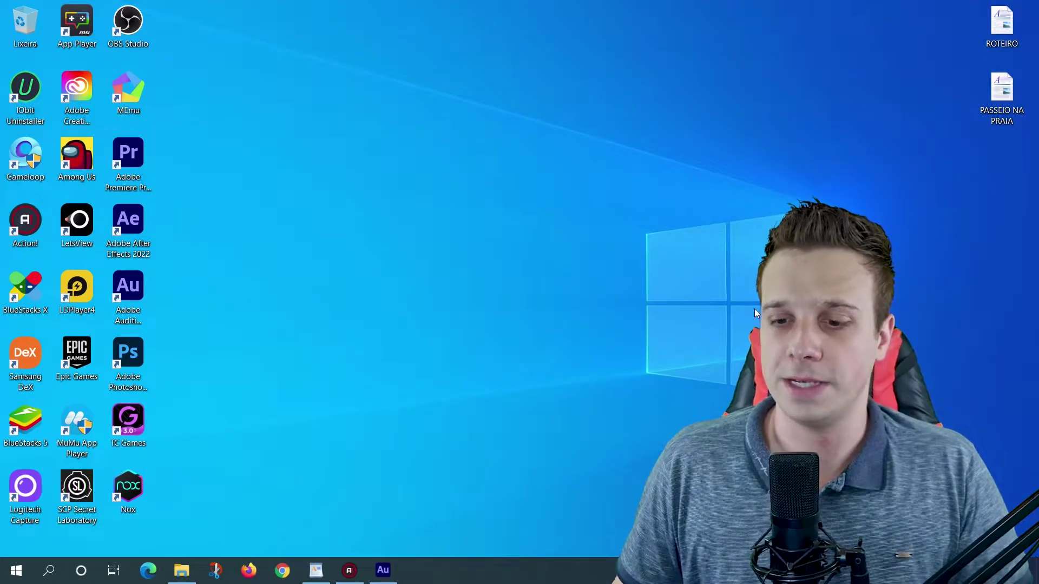
- Search Windows for Painel de Controle, open it and go to Opções de Energia
left_click(48, 570)
type("P")
type("a")
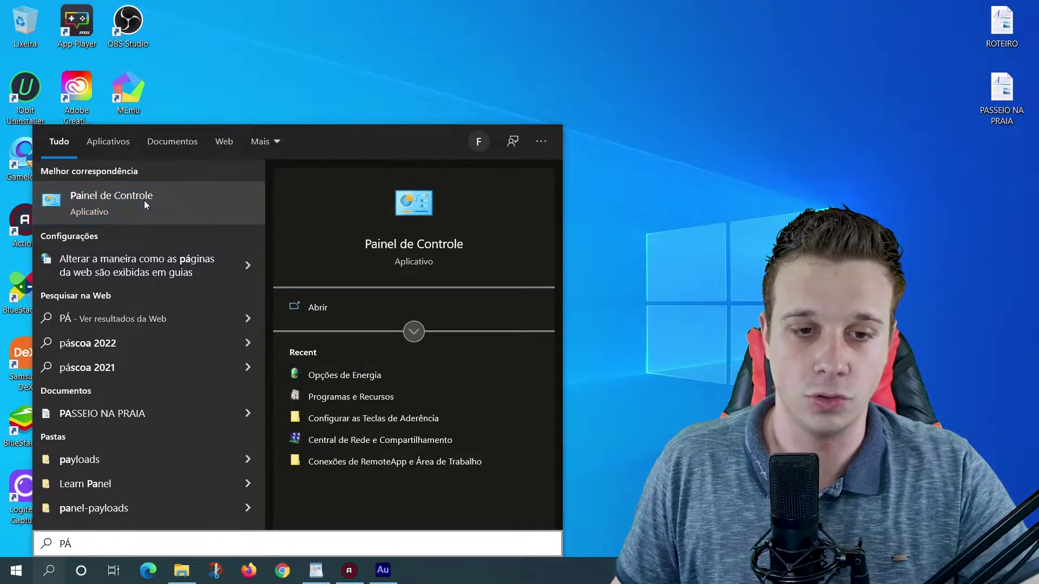
key("Escape")
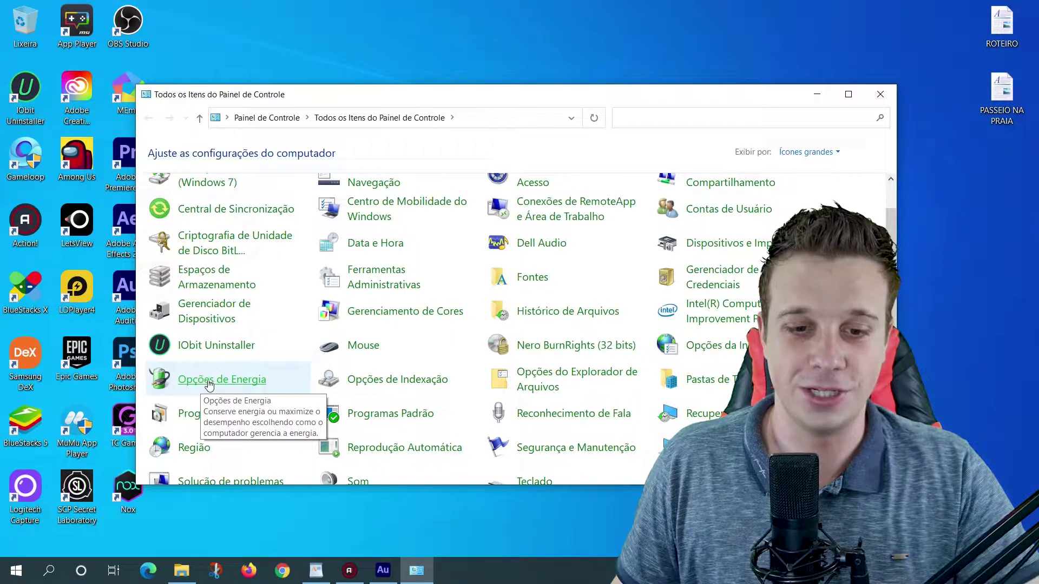
left_click(210, 381)
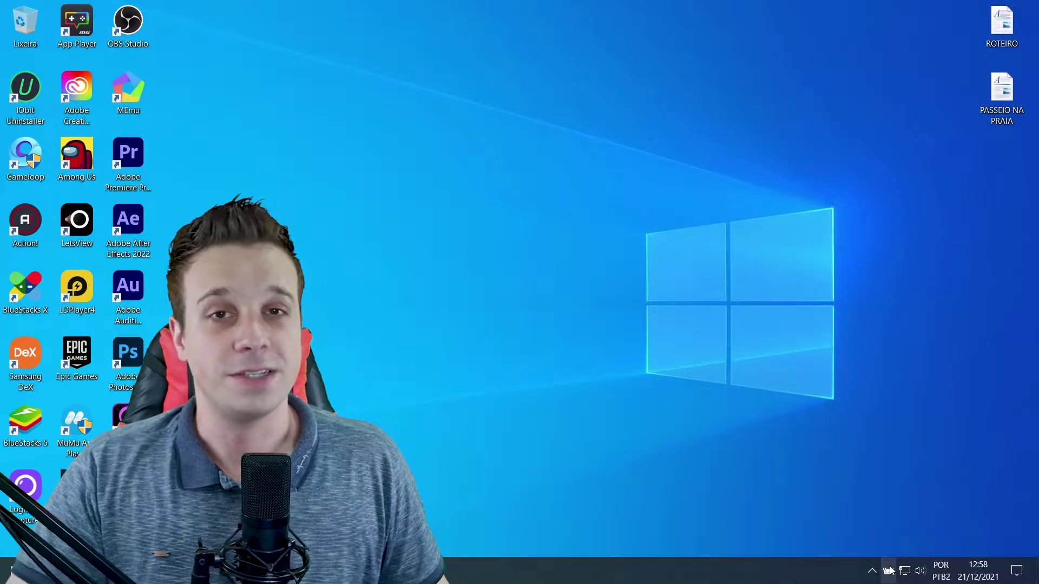
- Open Centro de Mobilidade do Windows through the battery's options
mouse_move(889, 569)
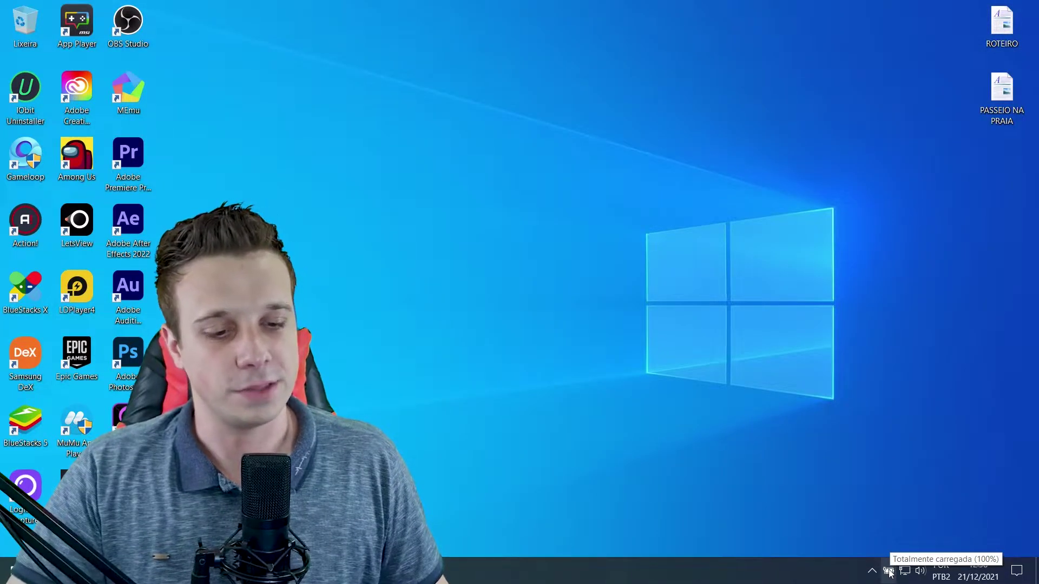
right_click(889, 570)
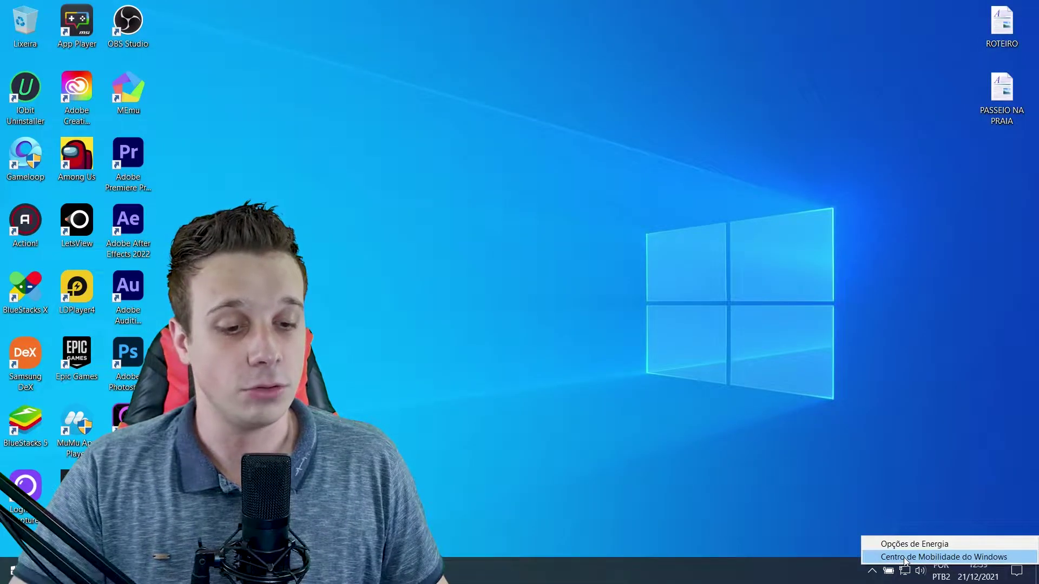
left_click(907, 558)
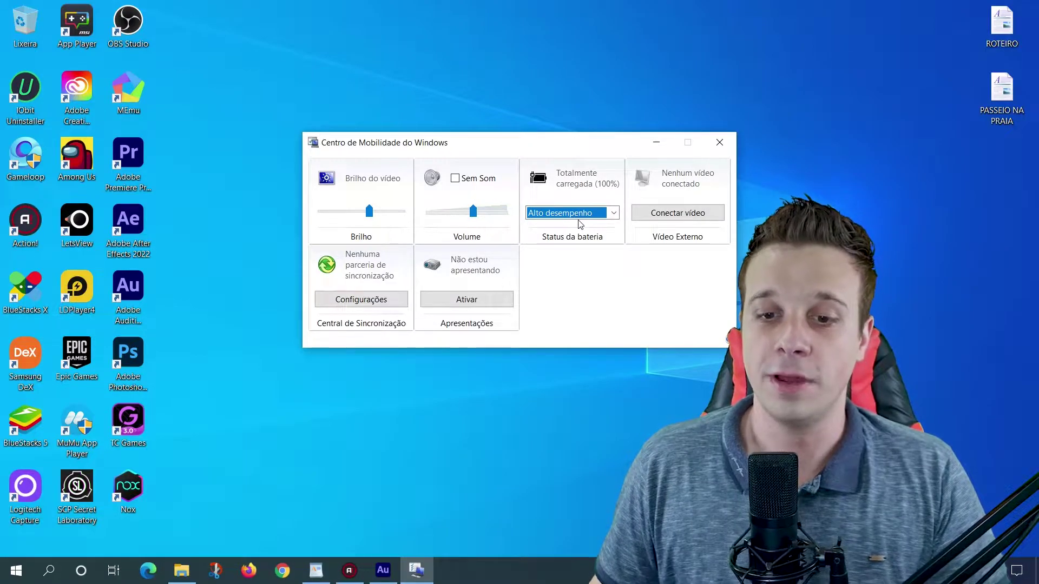
- Try the available power plans for the battery status, finishing on Equilibrado
left_click(578, 216)
left_click(568, 236)
left_click(573, 213)
left_click(572, 237)
left_click(573, 213)
left_click(563, 226)
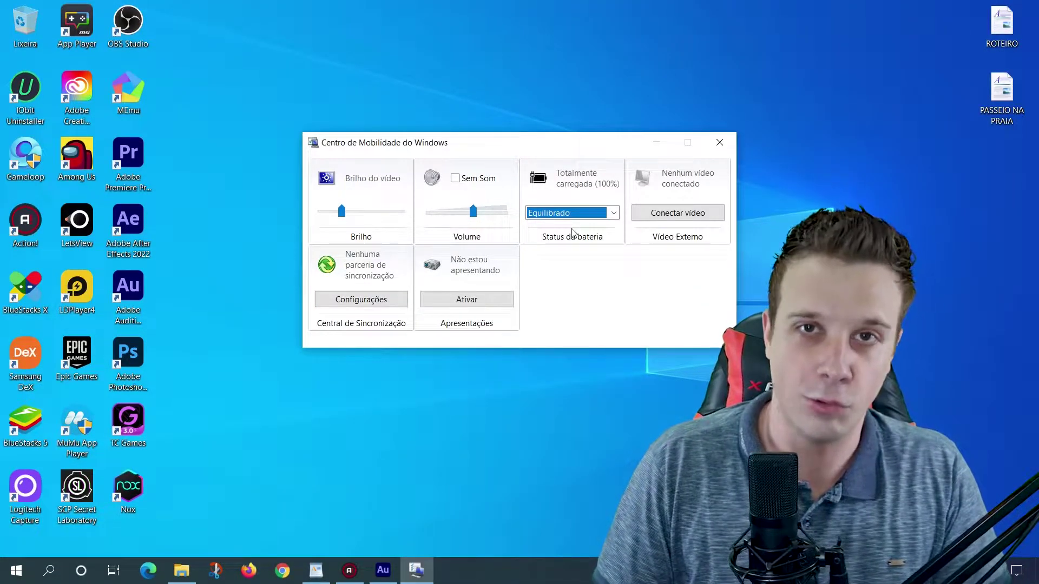
- Set the battery plan to Alto desempenho and the display brightness to 51, and close Centro de Mobilidade
left_click(550, 214)
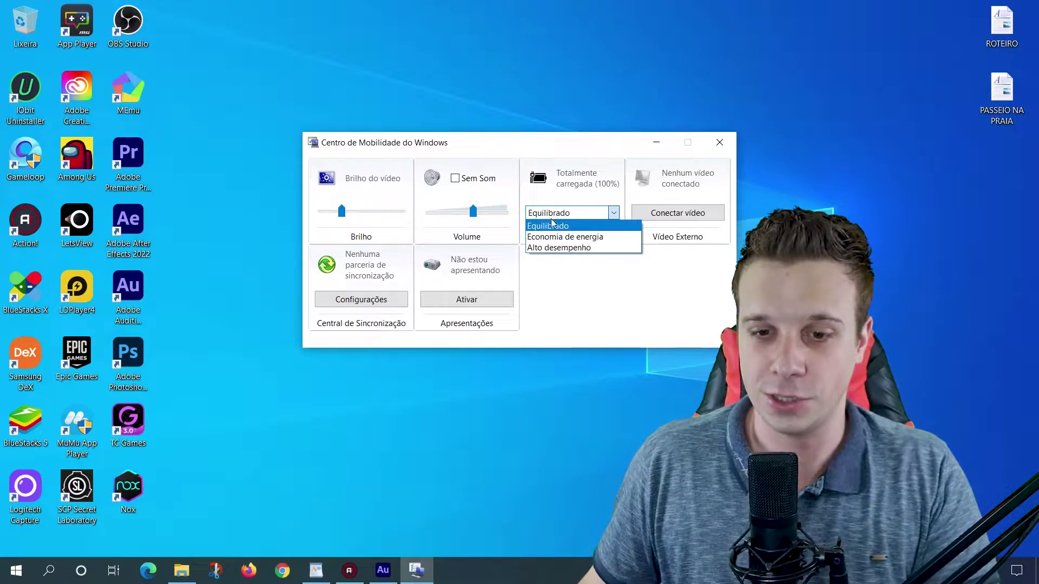
left_click(558, 247)
mouse_move(370, 211)
left_mouse_down()
mouse_move(398, 211)
mouse_move(321, 212)
mouse_move(362, 214)
left_mouse_up()
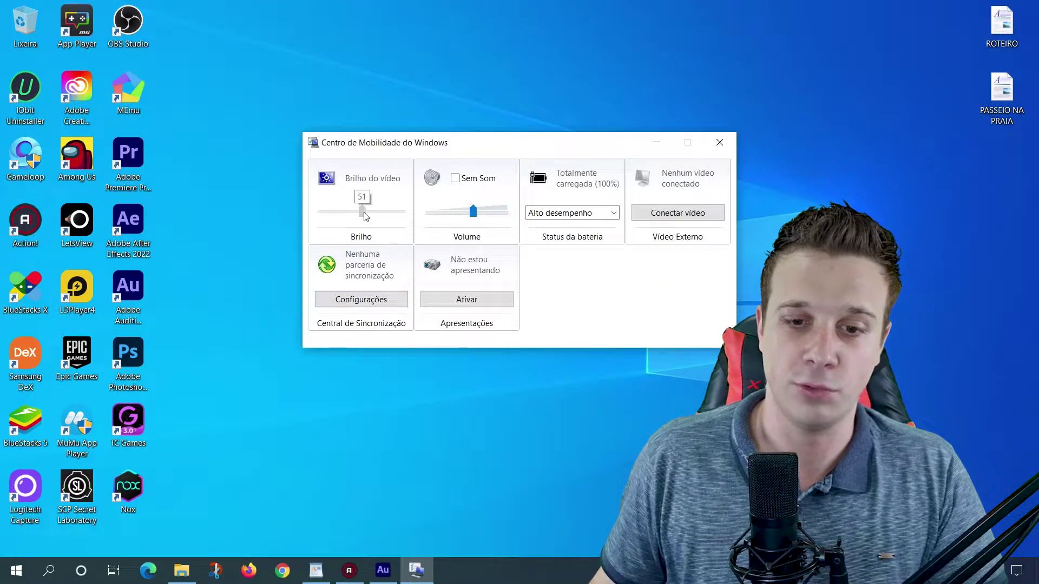
left_click(565, 215)
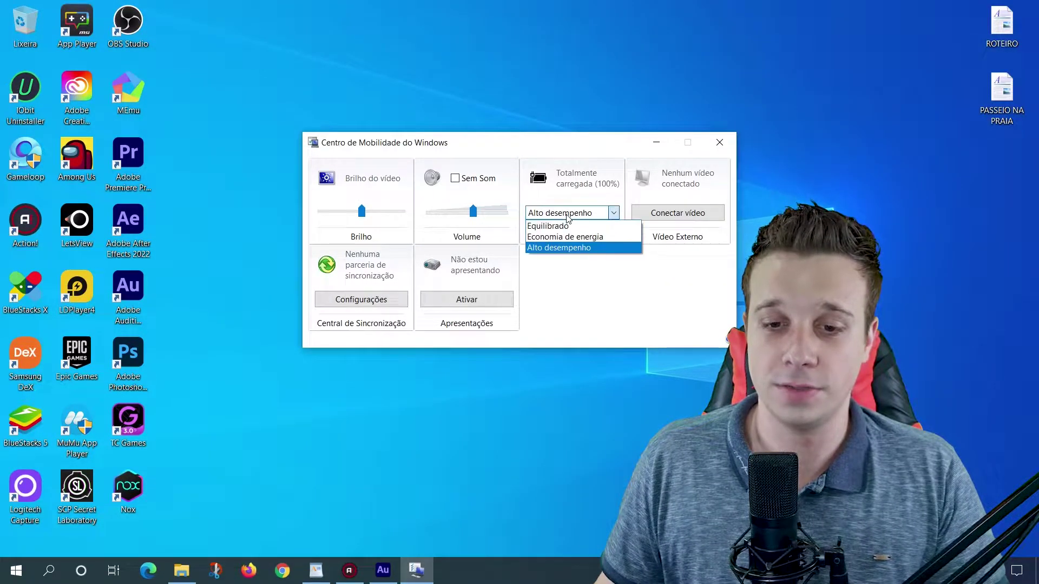
left_click(557, 245)
left_click(719, 143)
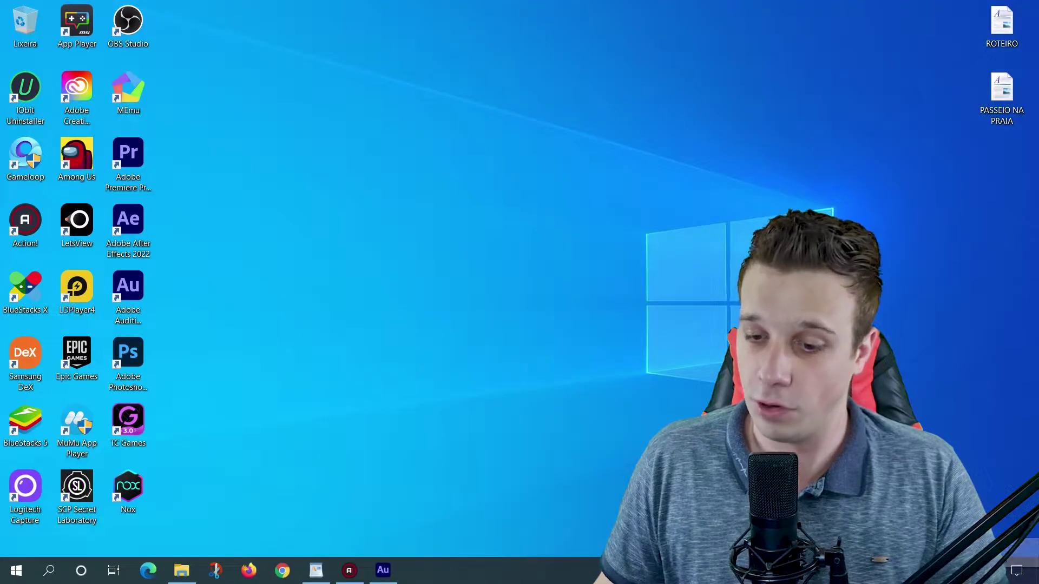
- Open Opções de Energia from the battery's options and edit the settings of the Alto desempenho plan
right_click(888, 571)
left_click(898, 546)
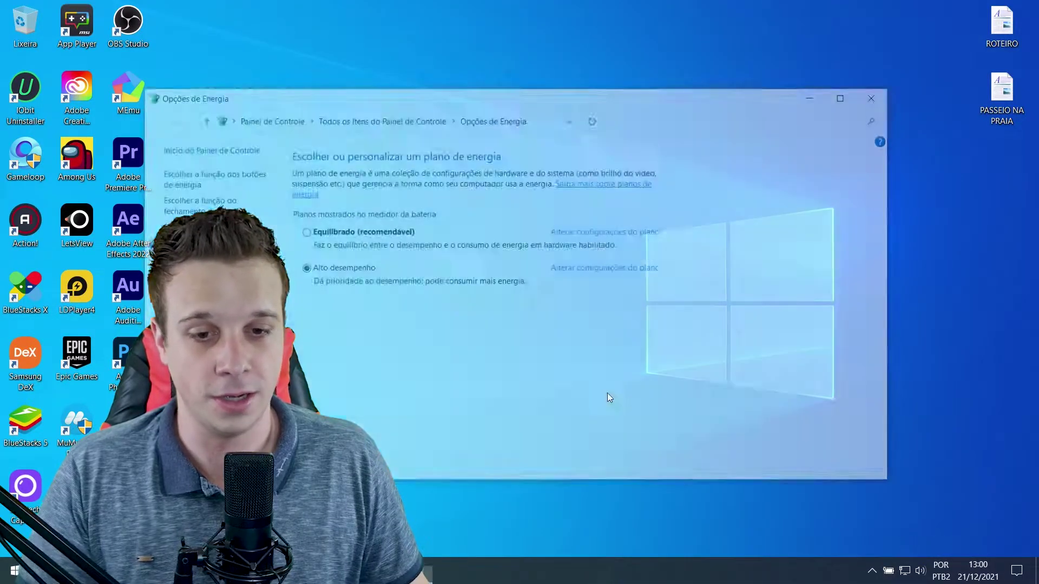
left_click(541, 269)
- Set Desligar vídeo and Suspender atividade do computador to Nunca, both on battery and plugged in
left_click(530, 225)
left_click(541, 248)
left_click(617, 226)
left_click(603, 273)
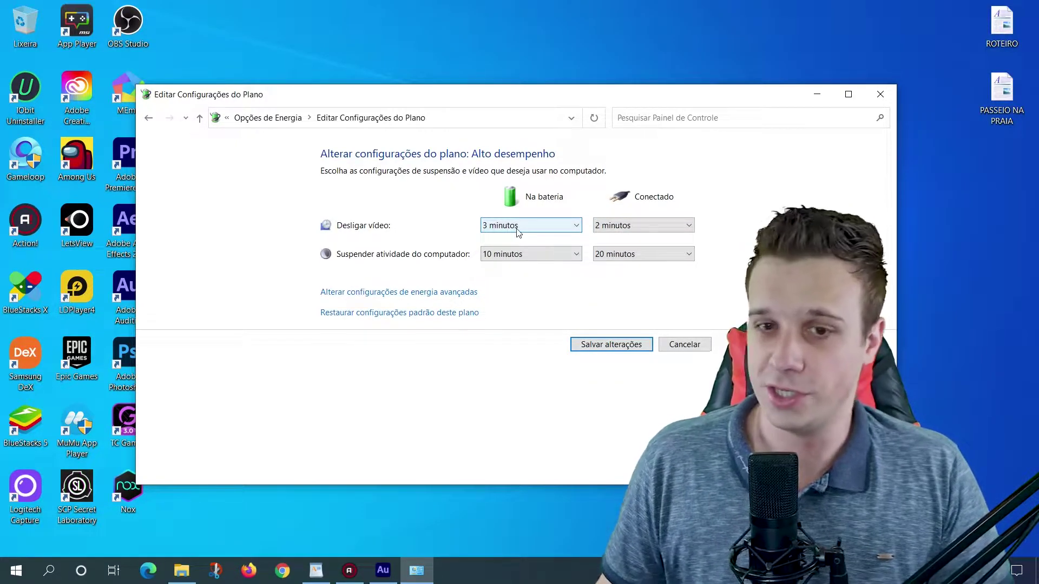
left_click(518, 227)
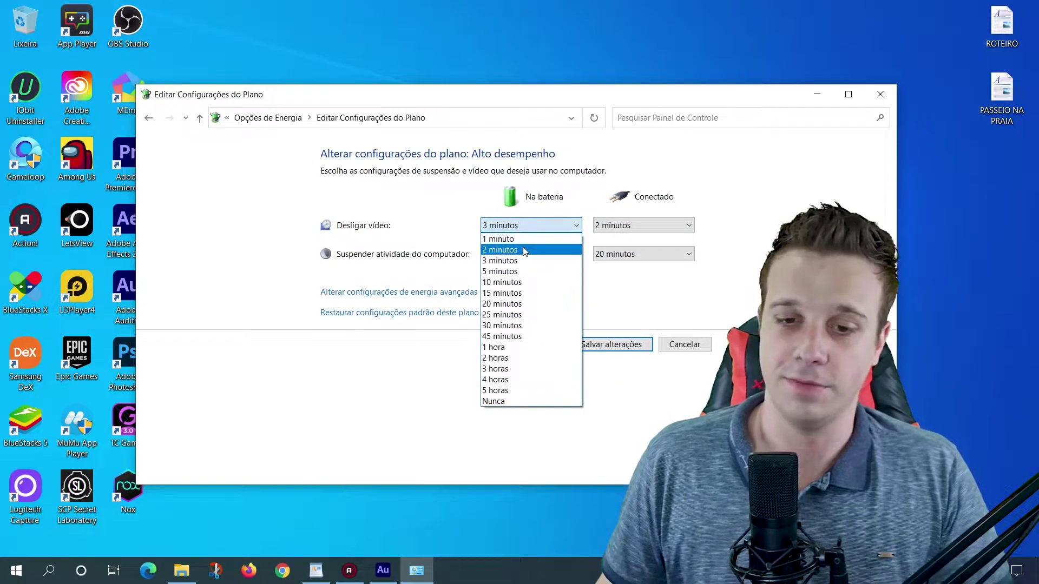
left_click(527, 401)
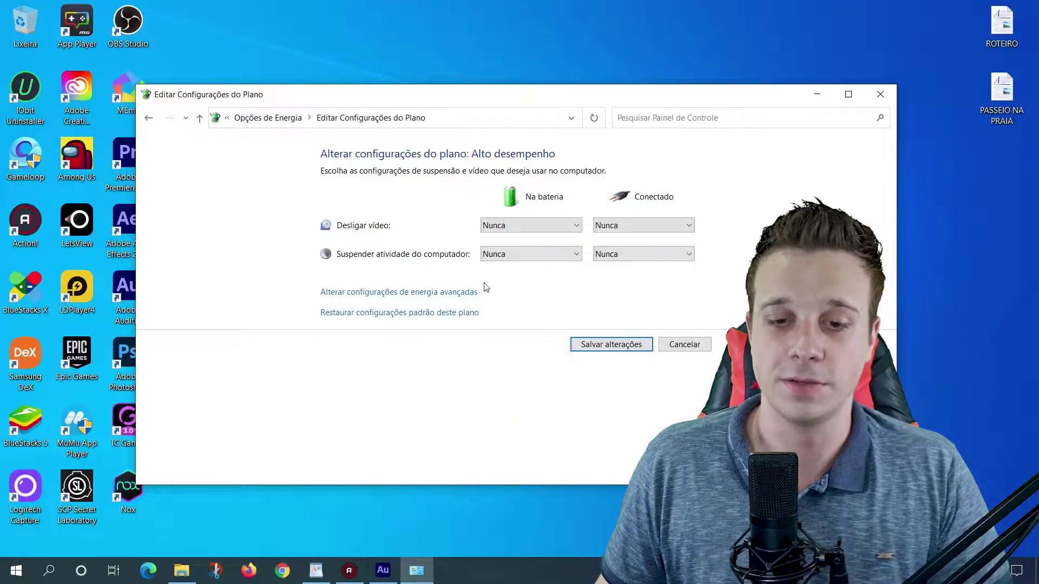
- Open the plan's advanced power settings and examine the hard disk timeout and the wireless adapter's power saving mode
left_click(458, 295)
left_click(183, 224)
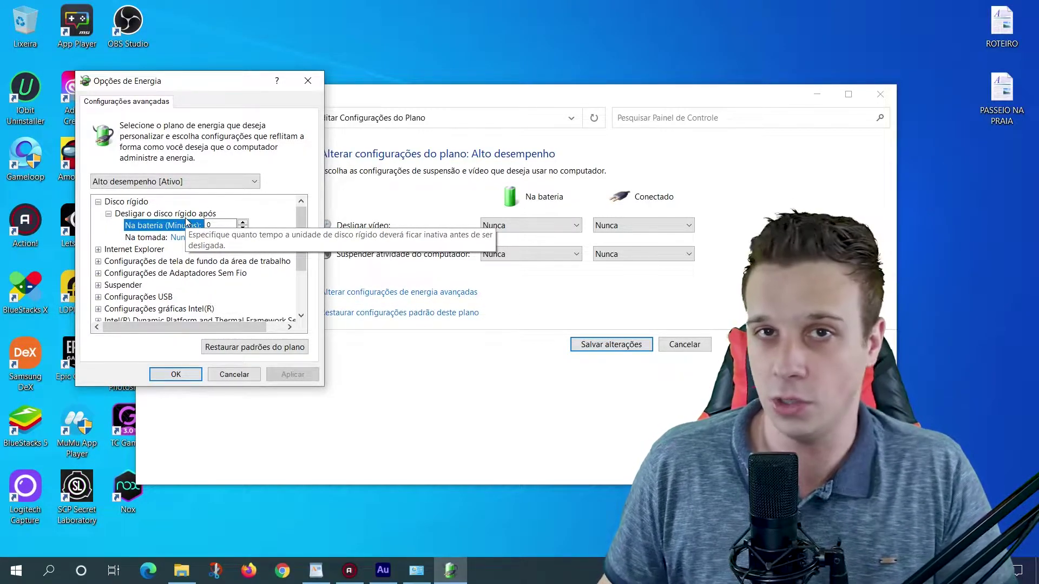
scroll(203, 265, "down", 1)
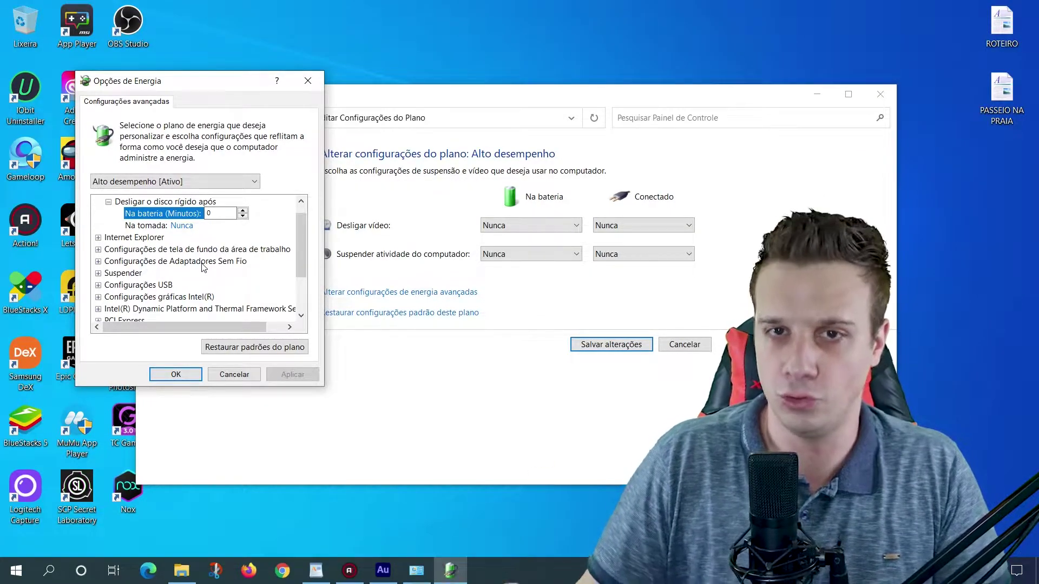
double_click(201, 262)
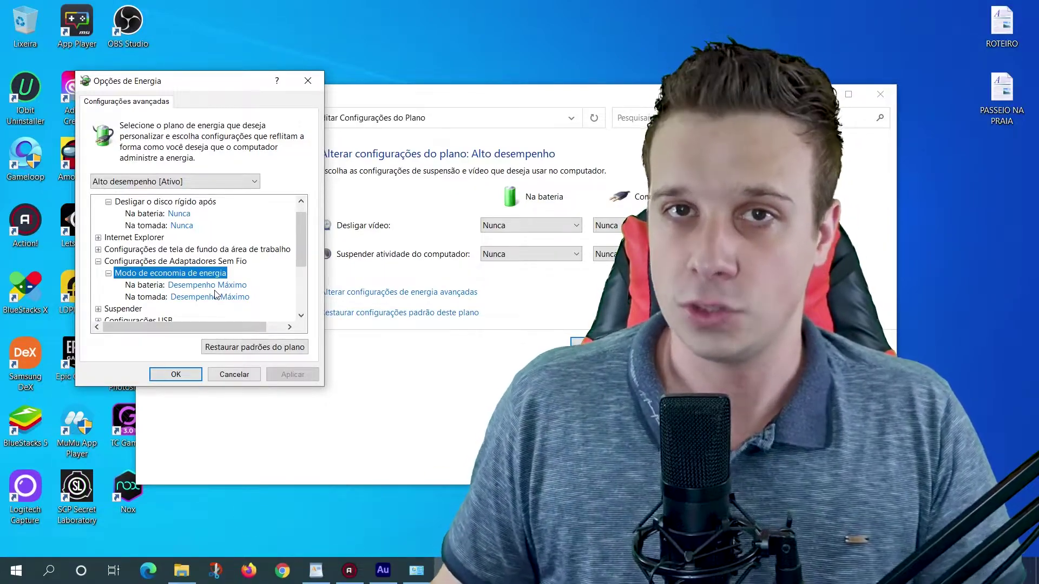
- Examine the processor's minimum performance state on battery and plugged in, under Gerenciamento de energia do processador
scroll(215, 294, "down", 3)
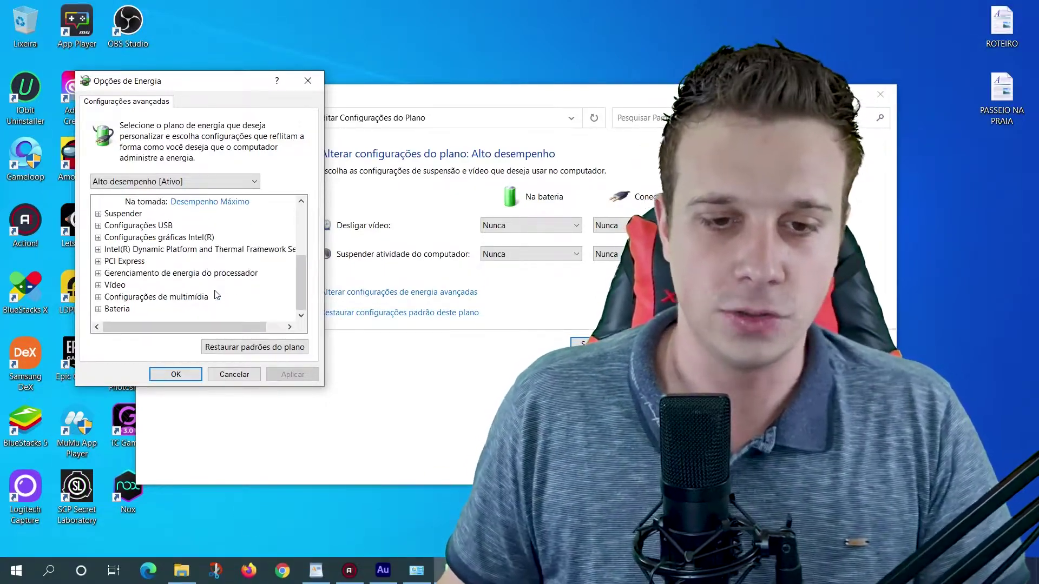
left_click(184, 274)
double_click(184, 275)
double_click(175, 285)
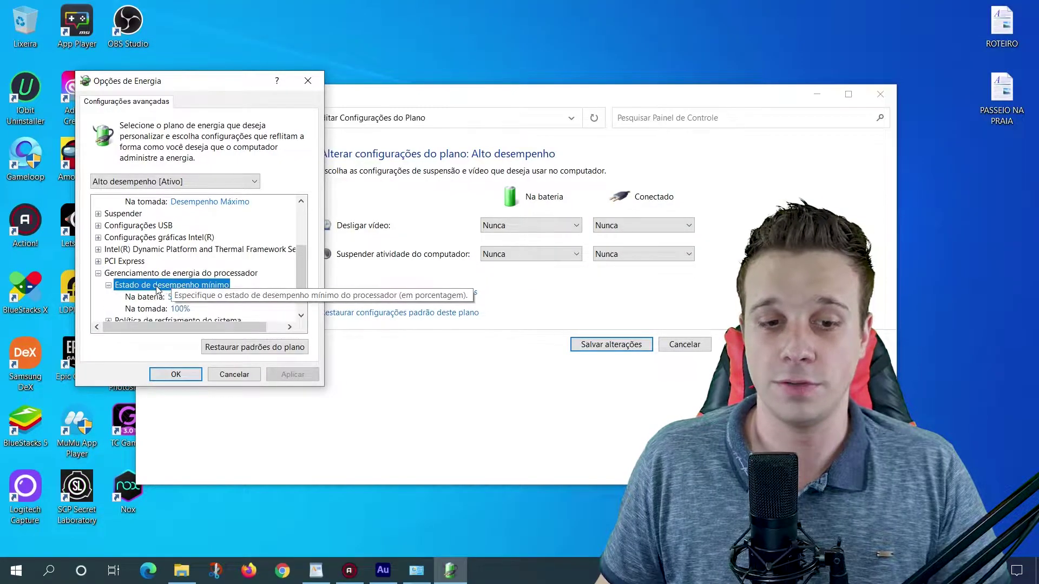
left_click(174, 297)
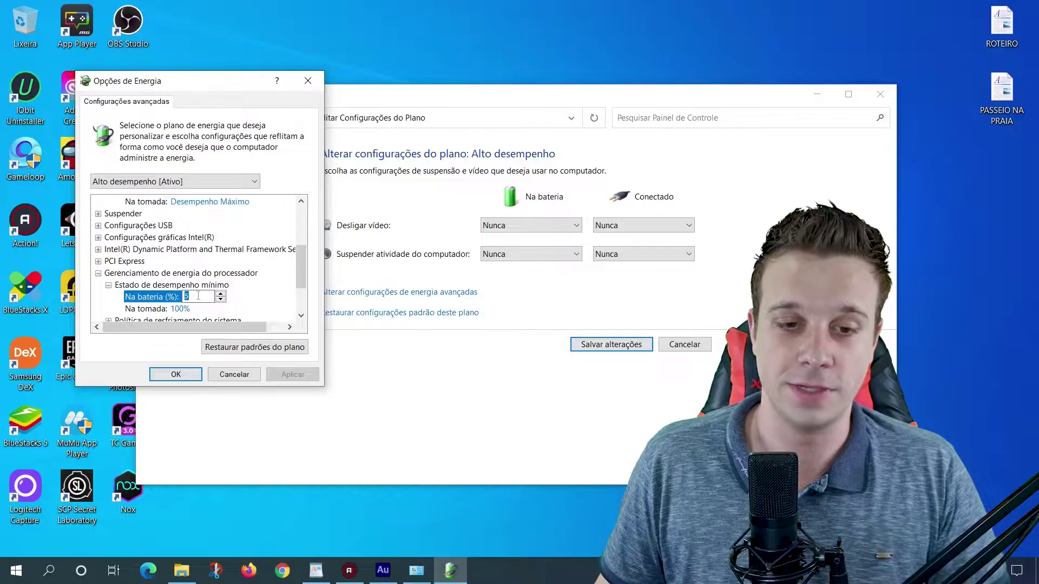
left_click(157, 309)
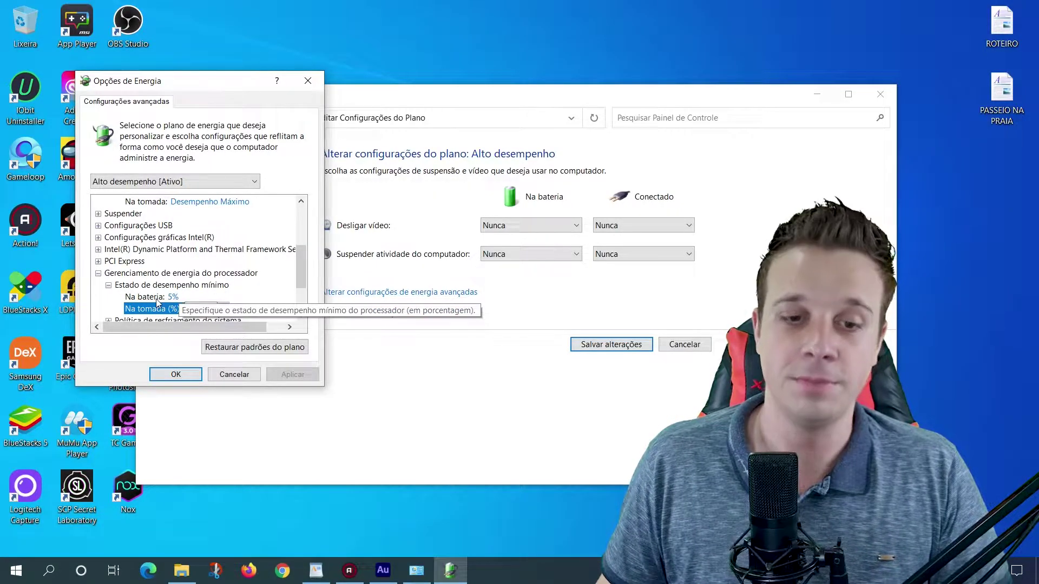
left_click(157, 297)
scroll(141, 314, "down", 2)
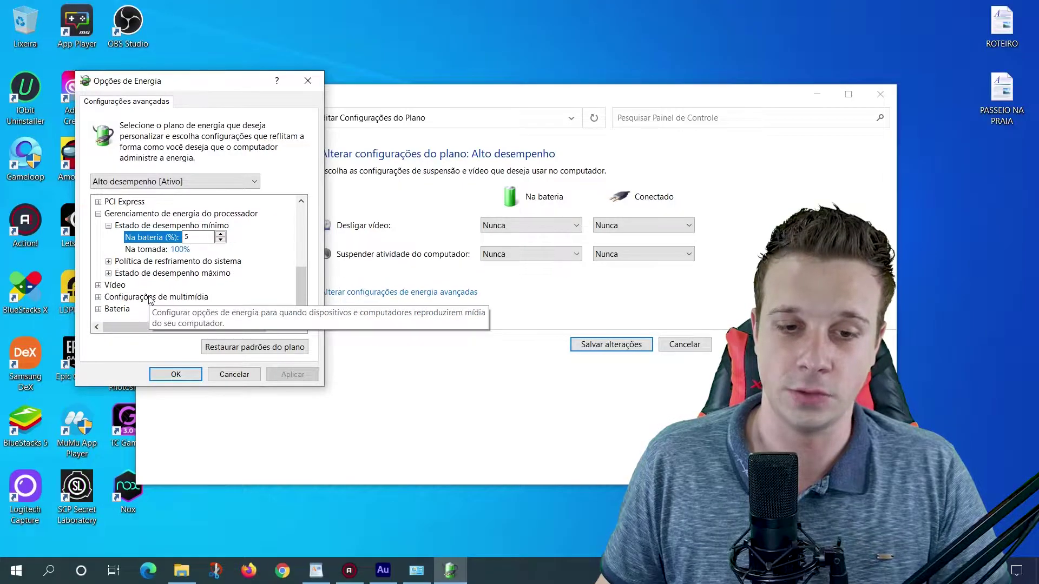
- Accept the advanced power settings, save the plan's changes and close Opções de Energia
left_click(176, 374)
left_click(627, 346)
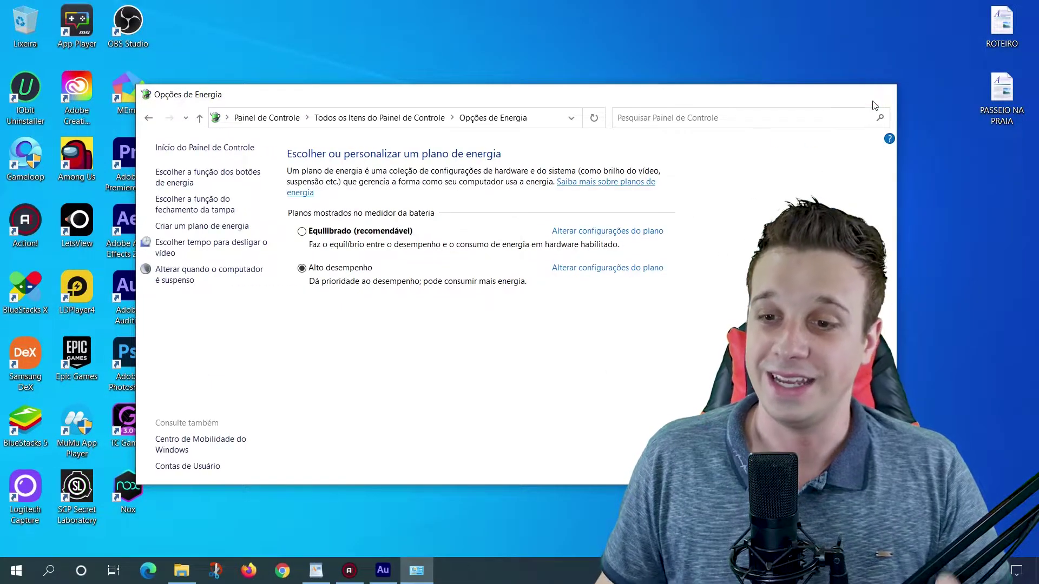
left_click(876, 96)
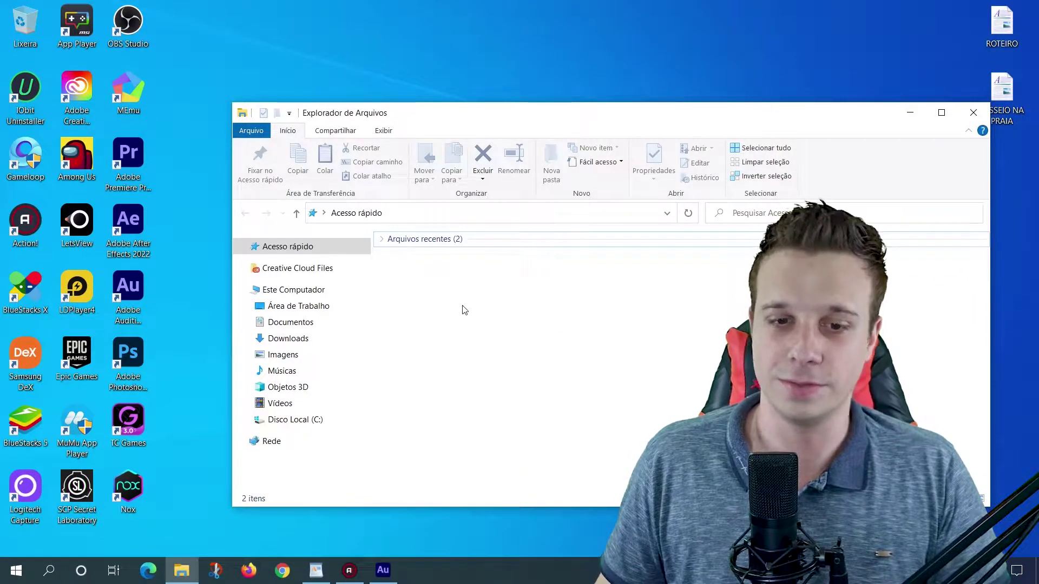
- Open the properties of Este Computador from File Explorer
right_click(289, 295)
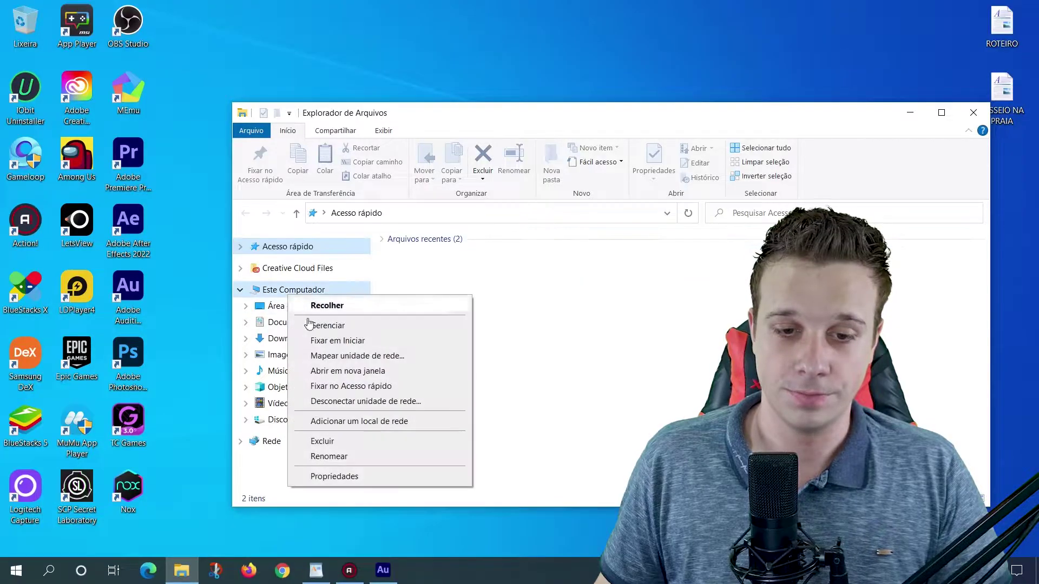
left_click(355, 476)
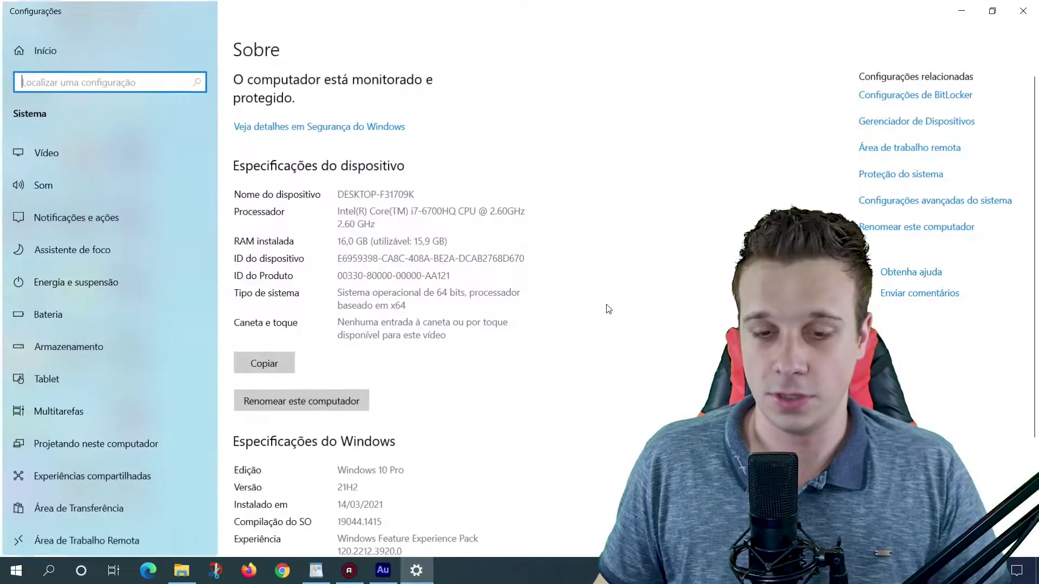
- Search Windows for "SIS", open the Sistema page and bring up Configurações avançadas do sistema
left_click(56, 577)
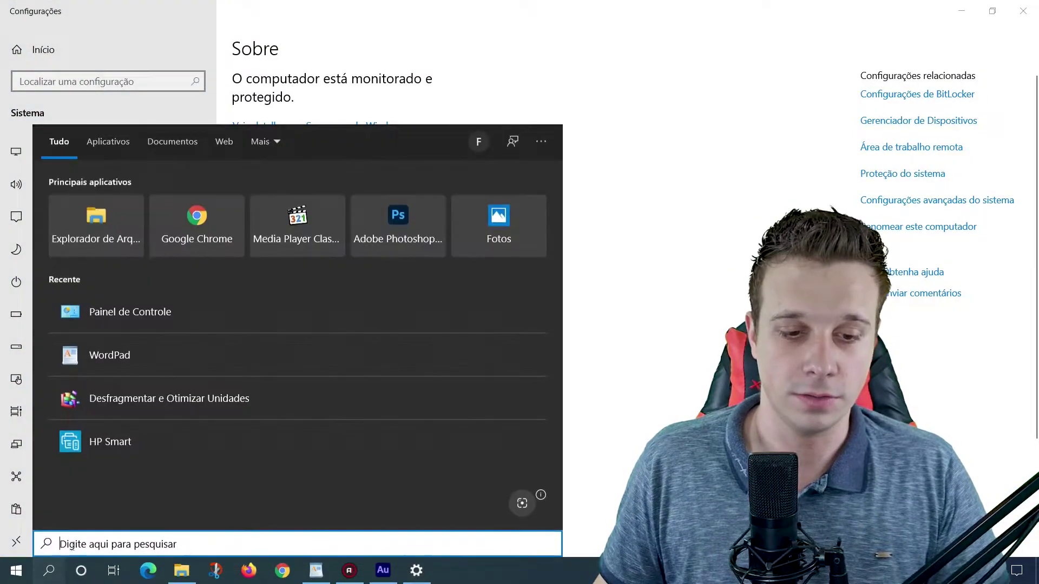
type("SIS")
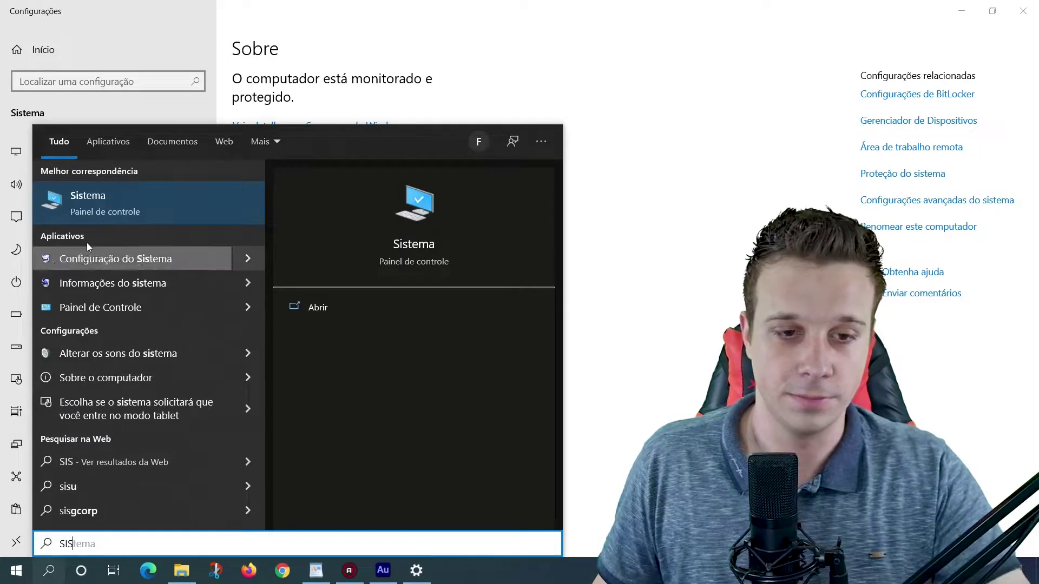
left_click(104, 206)
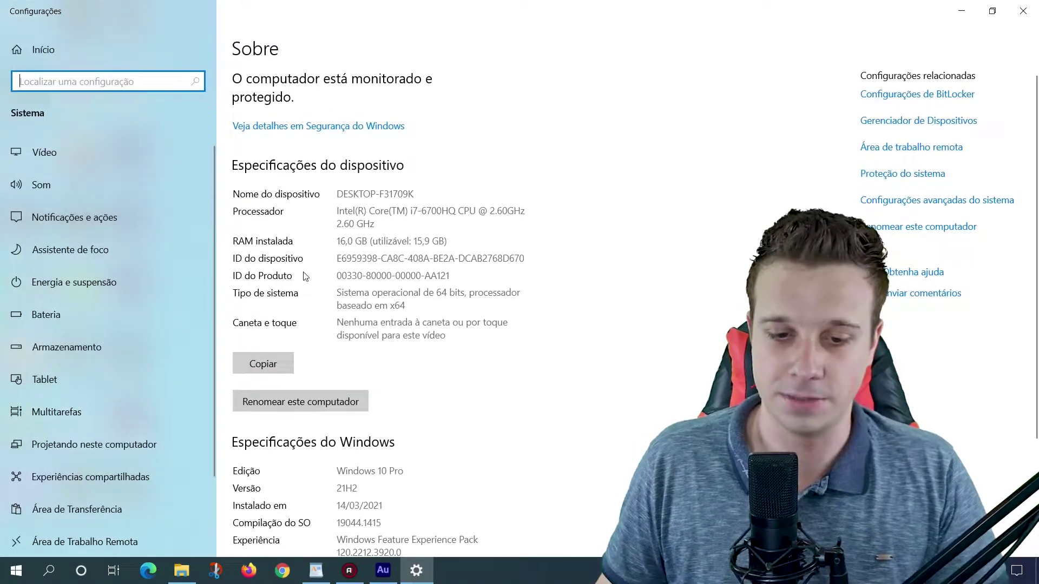
left_click(887, 205)
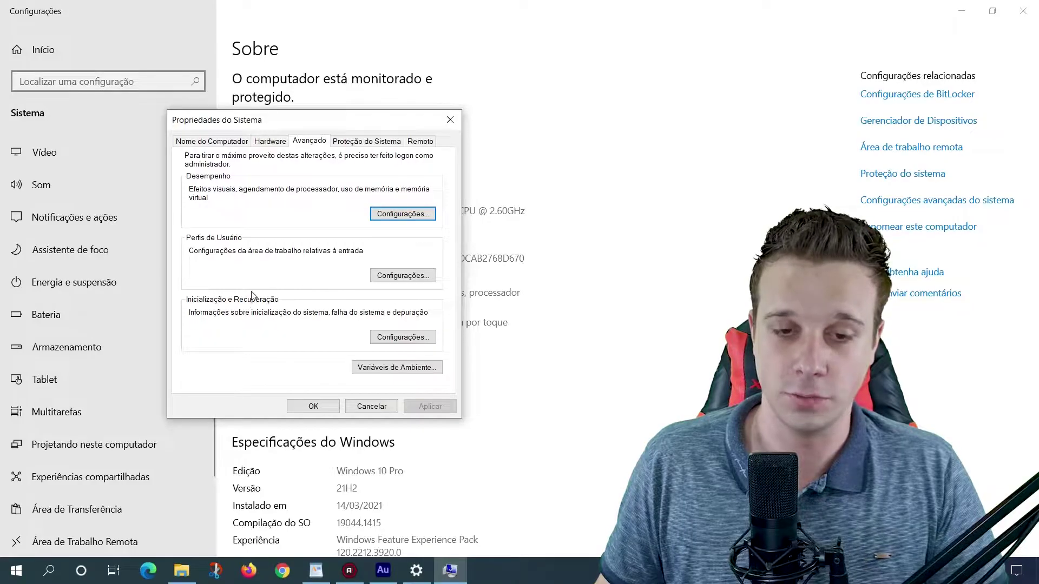
- Open the Desempenho settings and examine the visual effects options and the advanced processor scheduling and virtual memory options
left_click(394, 215)
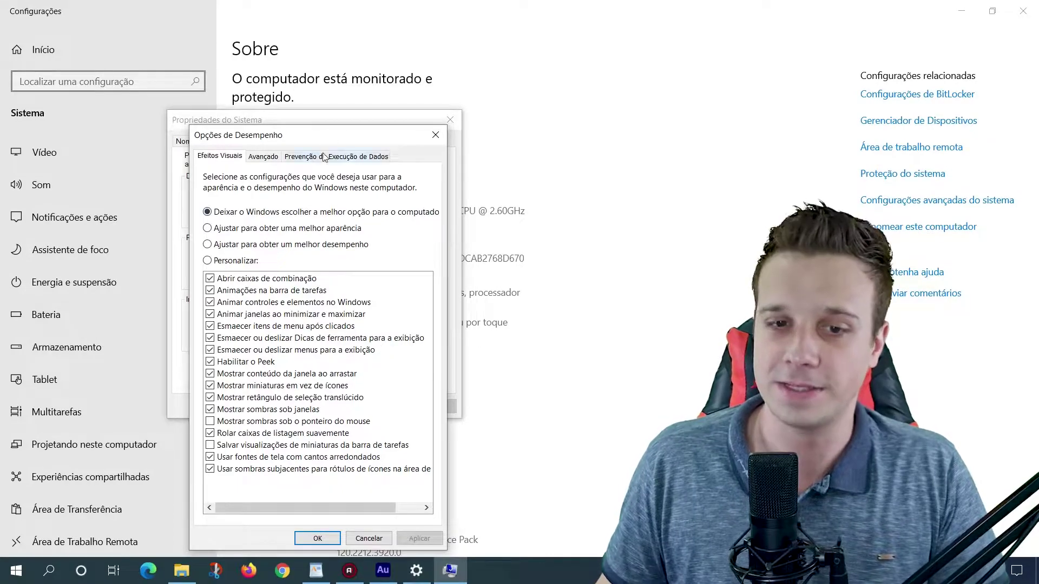
left_click_drag(327, 136, 255, 69)
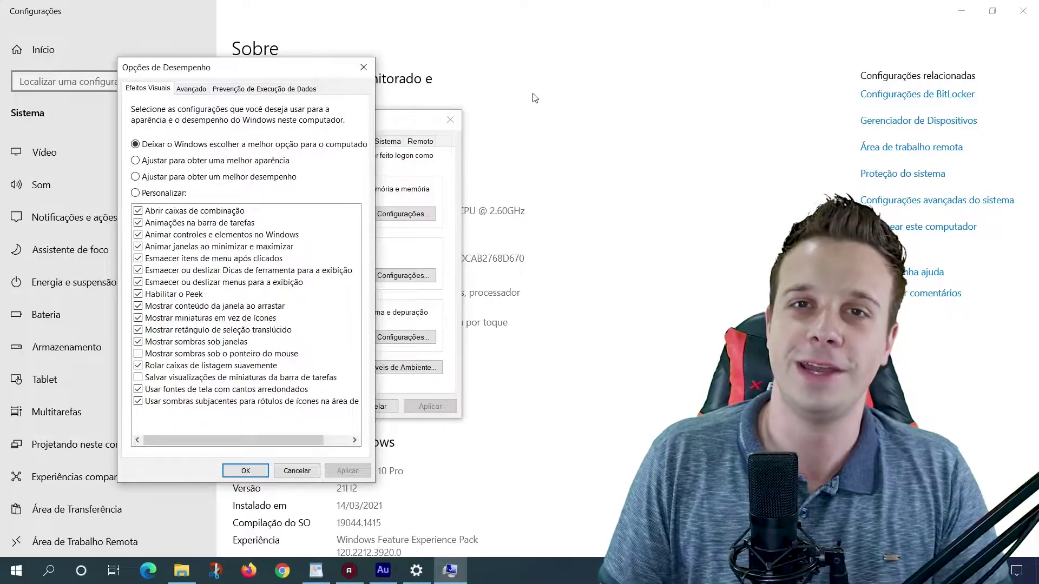
left_click_drag(198, 67, 250, 86)
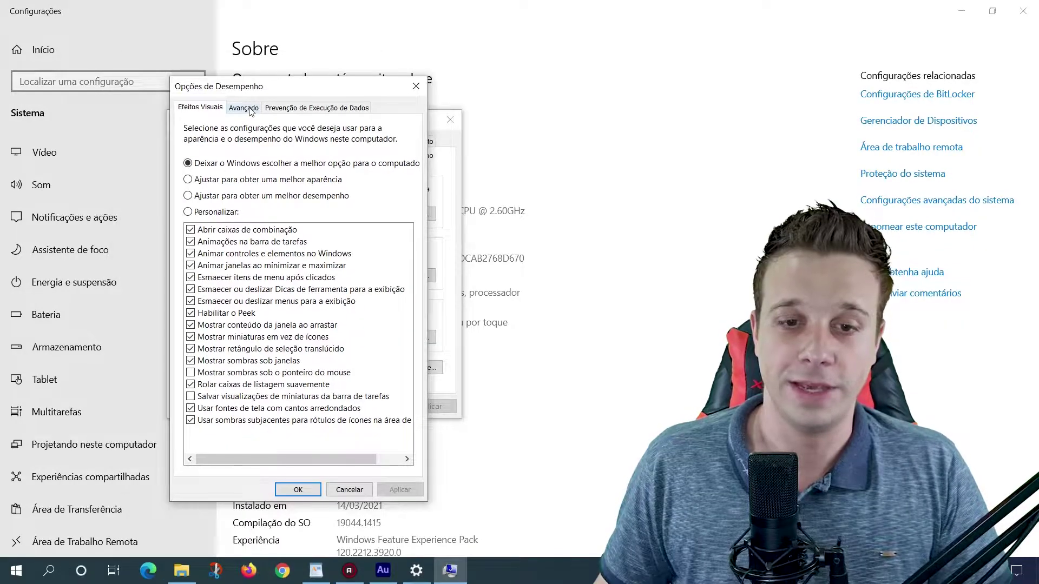
left_click(249, 109)
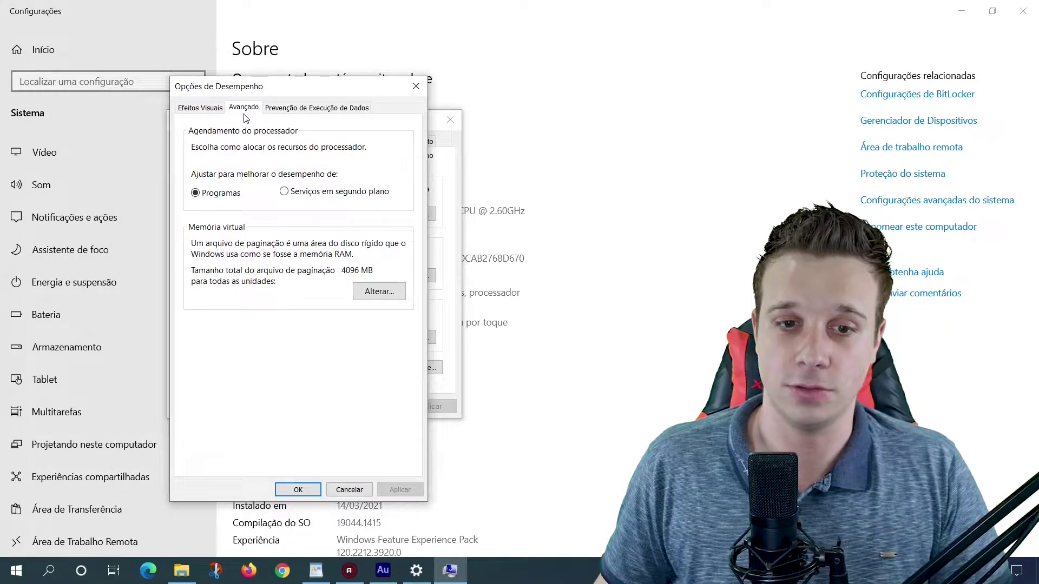
- Set drive C: to Sem arquivo de paginação in the virtual memory settings, accept the warnings and close Opções de Desempenho
left_click(381, 297)
left_click(201, 148)
left_click(201, 148)
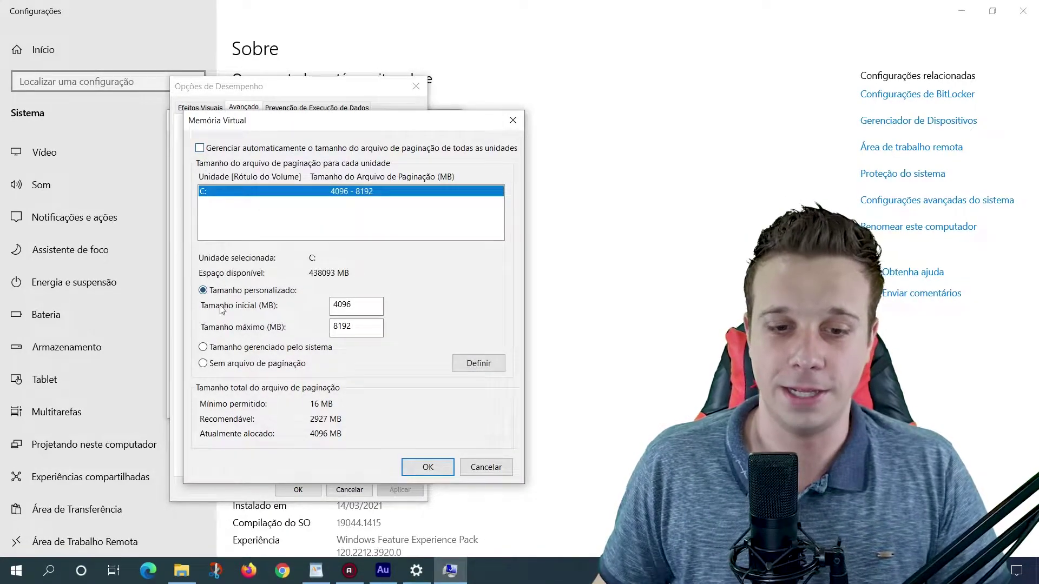
left_click(230, 366)
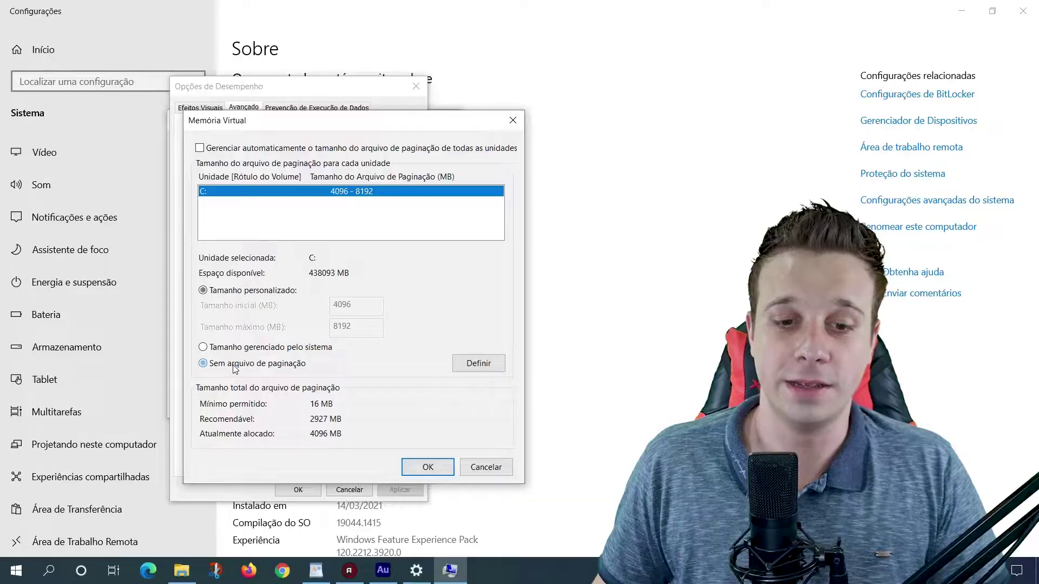
left_click(478, 363)
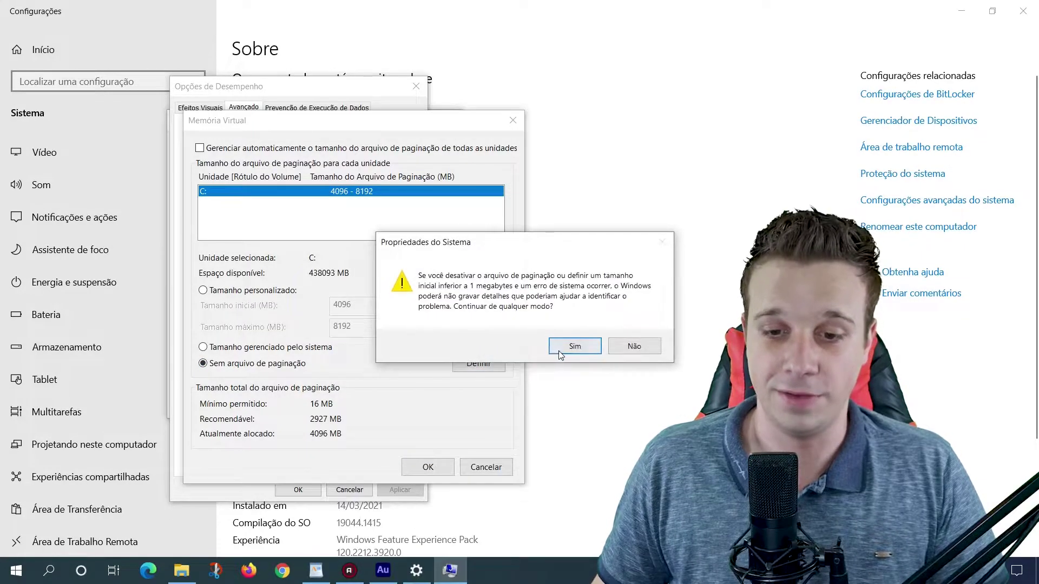
left_click(569, 345)
left_click(423, 464)
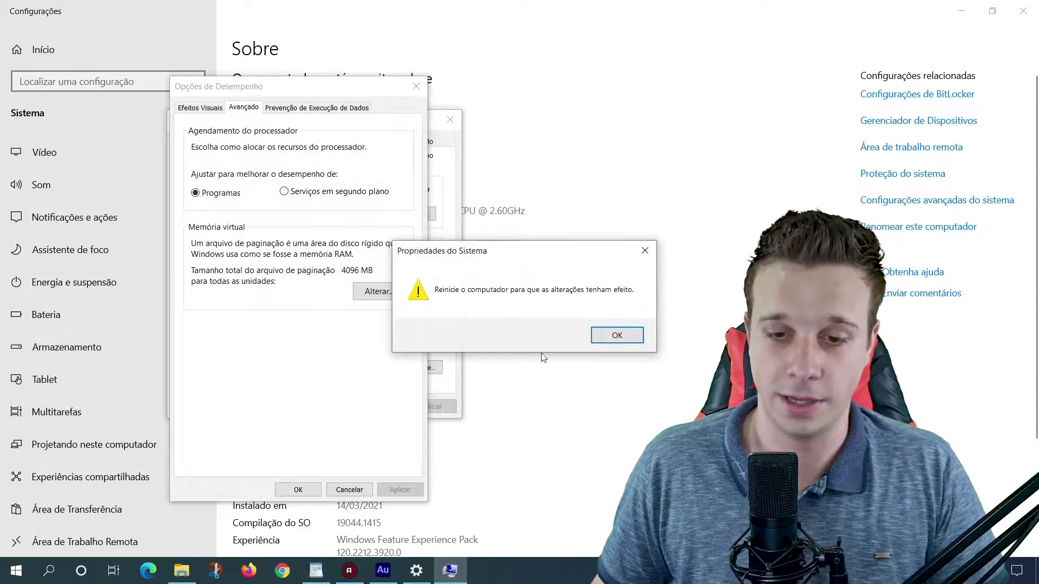
key("Return")
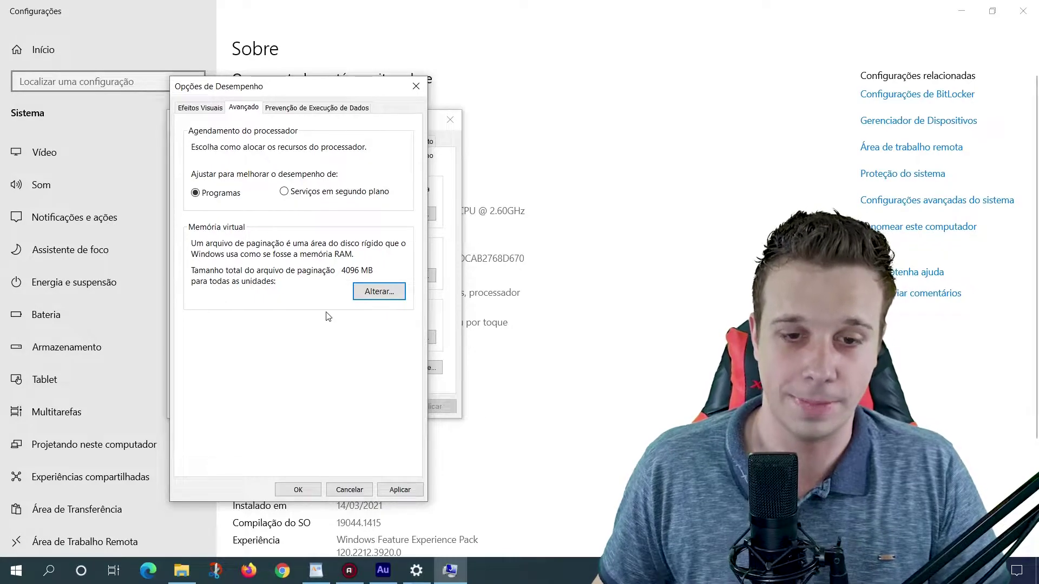
key("Escape")
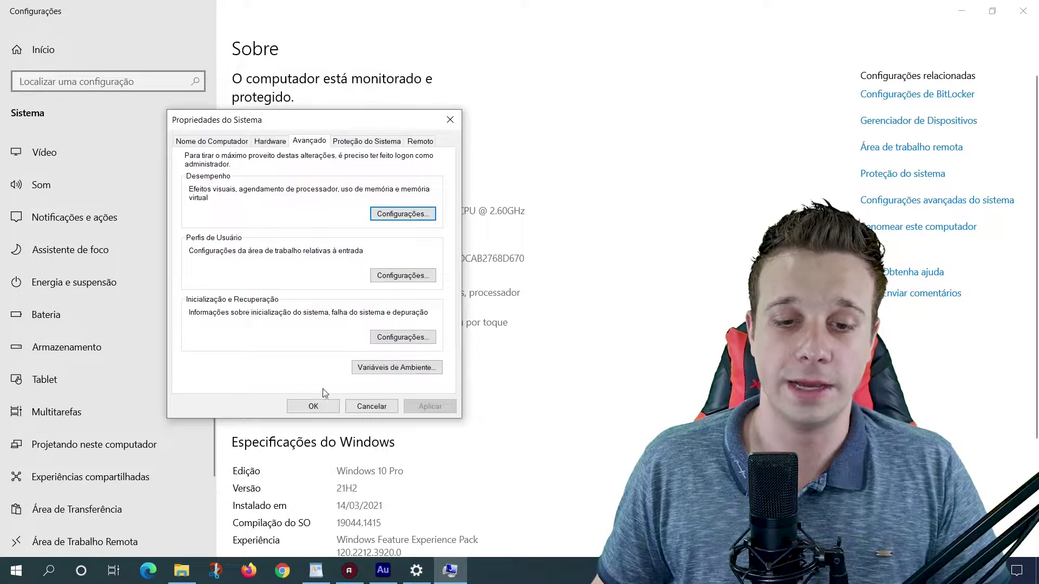
- Set the debugging information under Inicialização e Recuperação to Despejo de memória completo and accept the settings
left_click(406, 338)
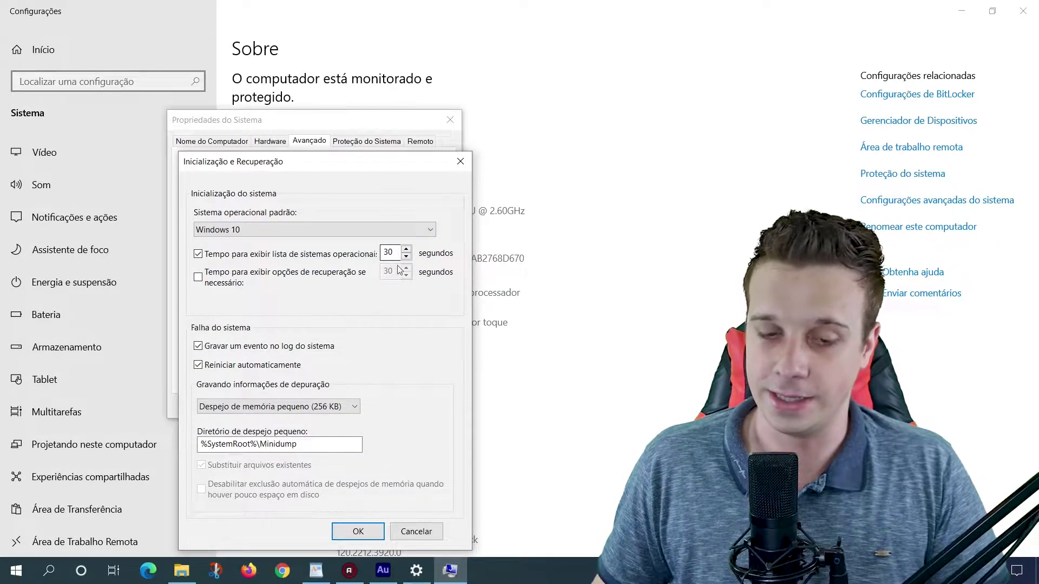
left_click(324, 407)
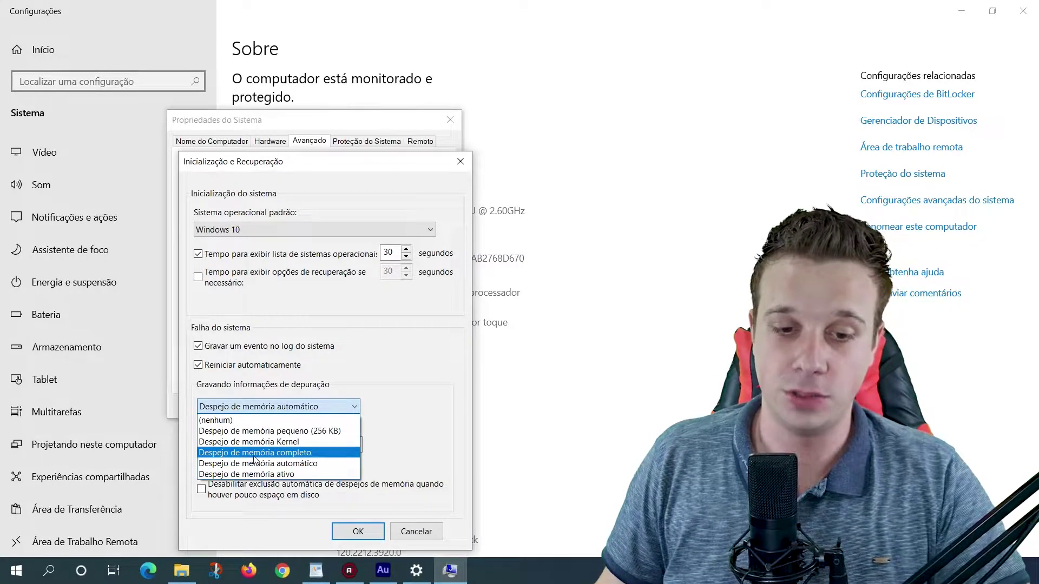
key("Escape")
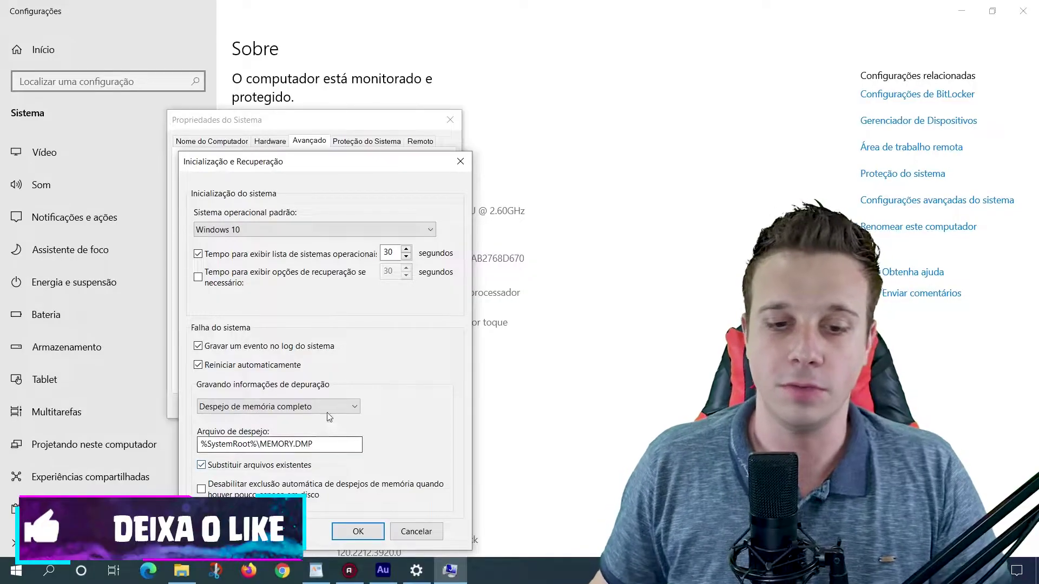
left_click(309, 404)
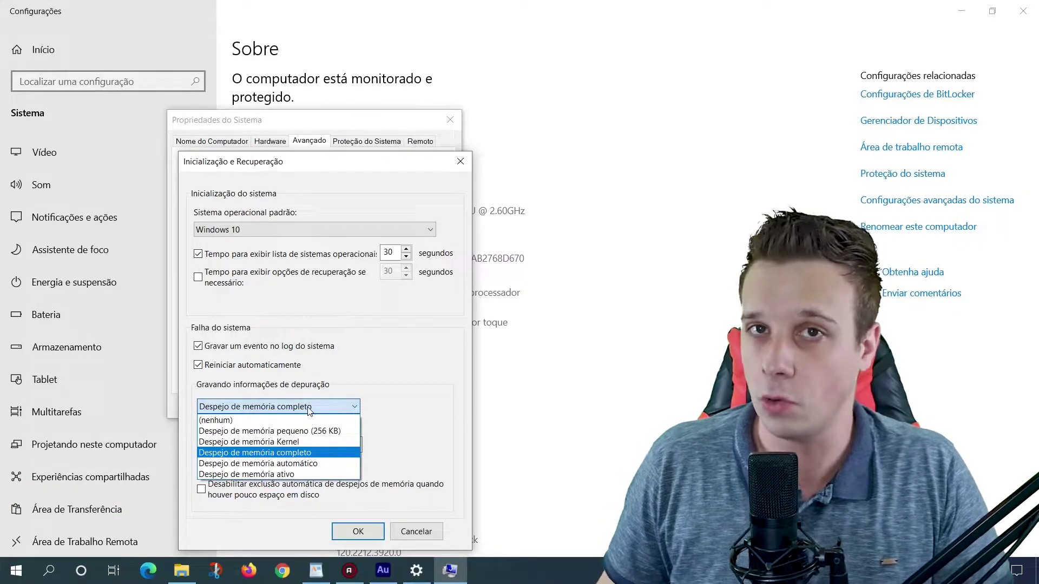
left_click(309, 410)
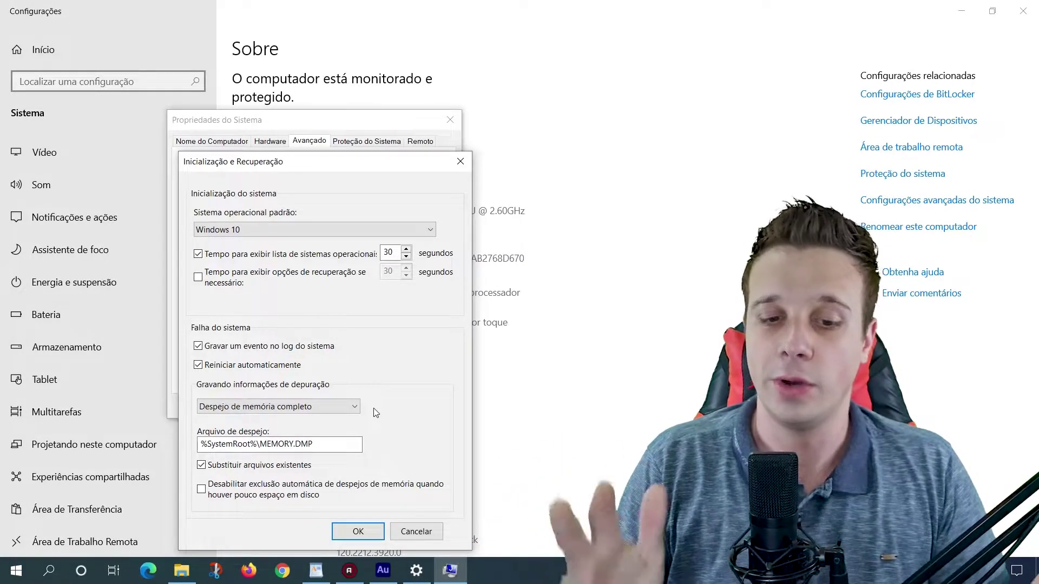
left_click(357, 405)
left_click(289, 409)
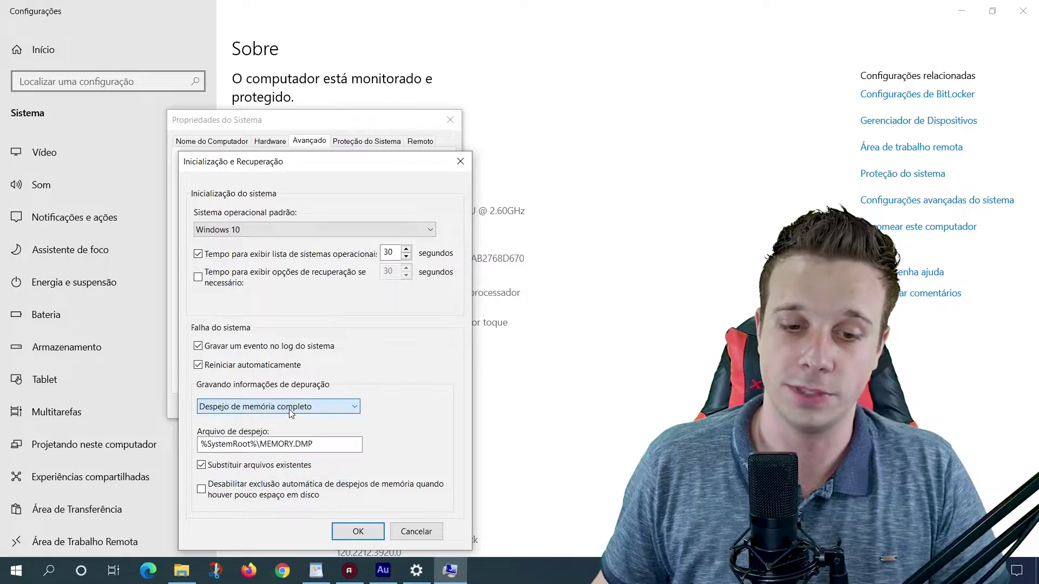
left_click(302, 409)
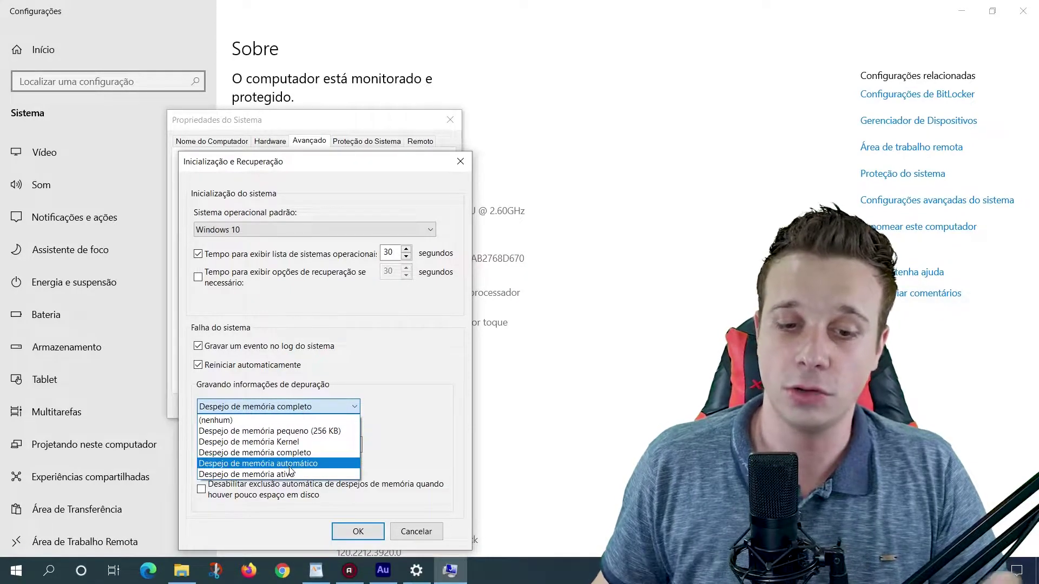
left_click(440, 349)
left_click(358, 531)
- Accept Propriedades do Sistema, postpone the restart with Reiniciar Depois and close Configurações
left_click(571, 361)
left_click(314, 404)
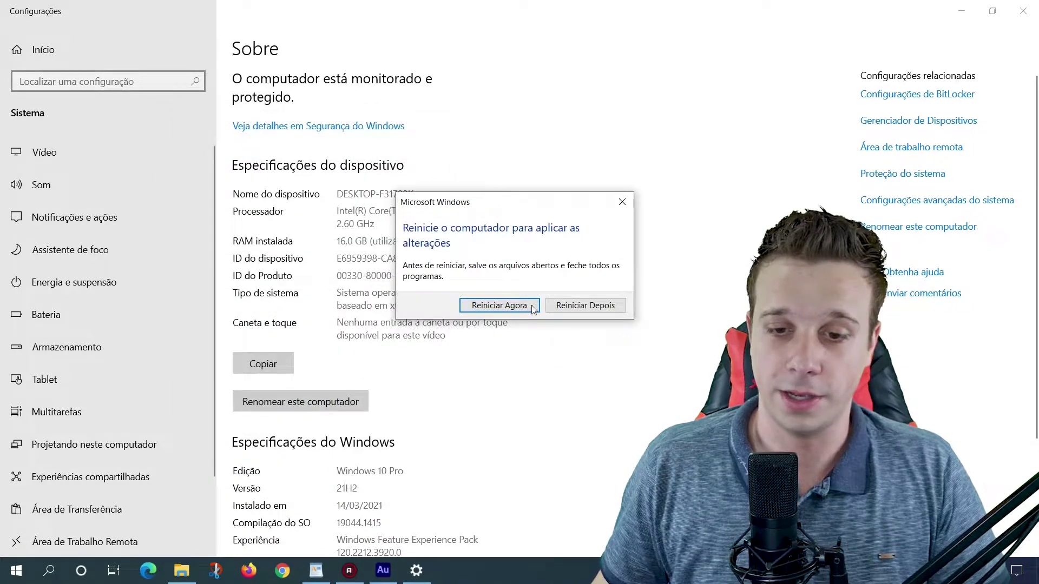
left_click(560, 311)
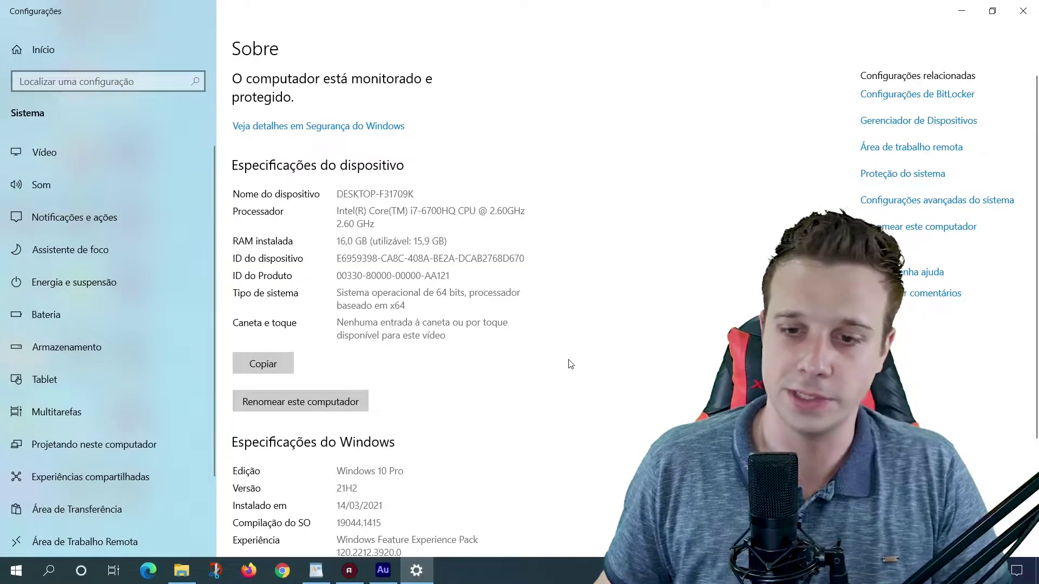
key("alt+F4")
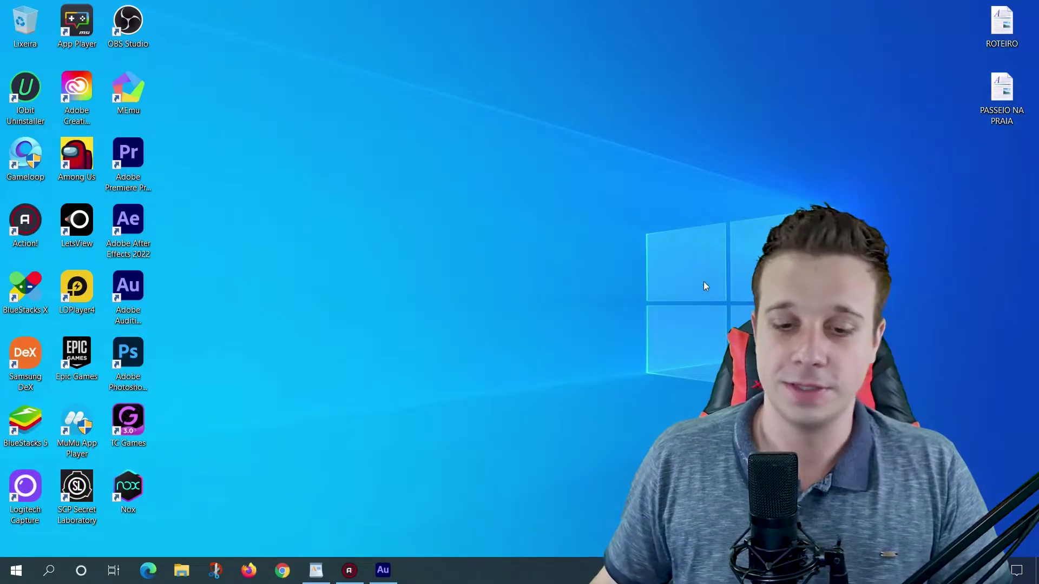
- Open Gerenciador de Tarefas and look at the running Action! and Adobe Audition windows before returning to the process list
right_click(465, 567)
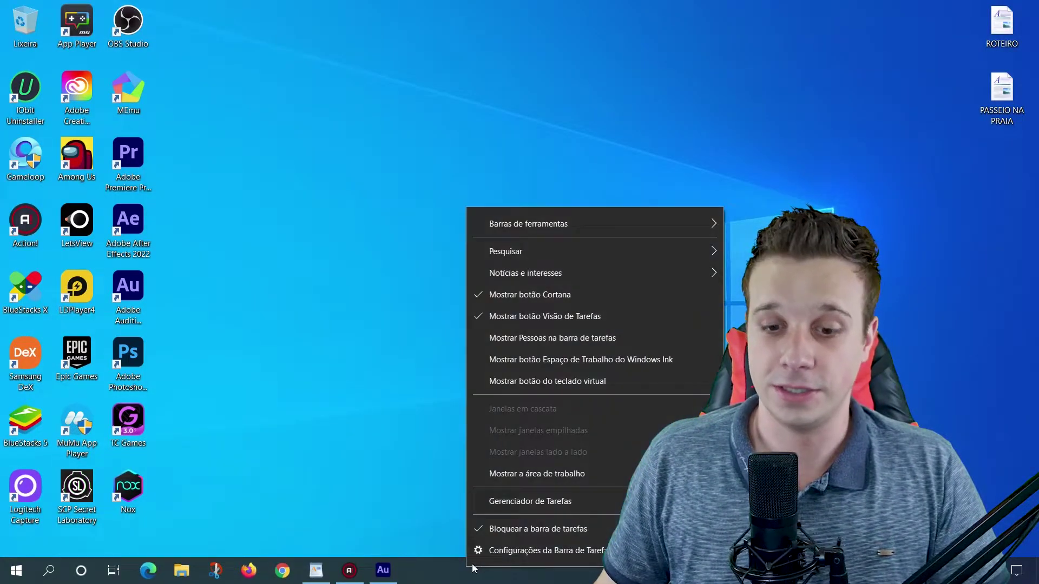
left_click(538, 502)
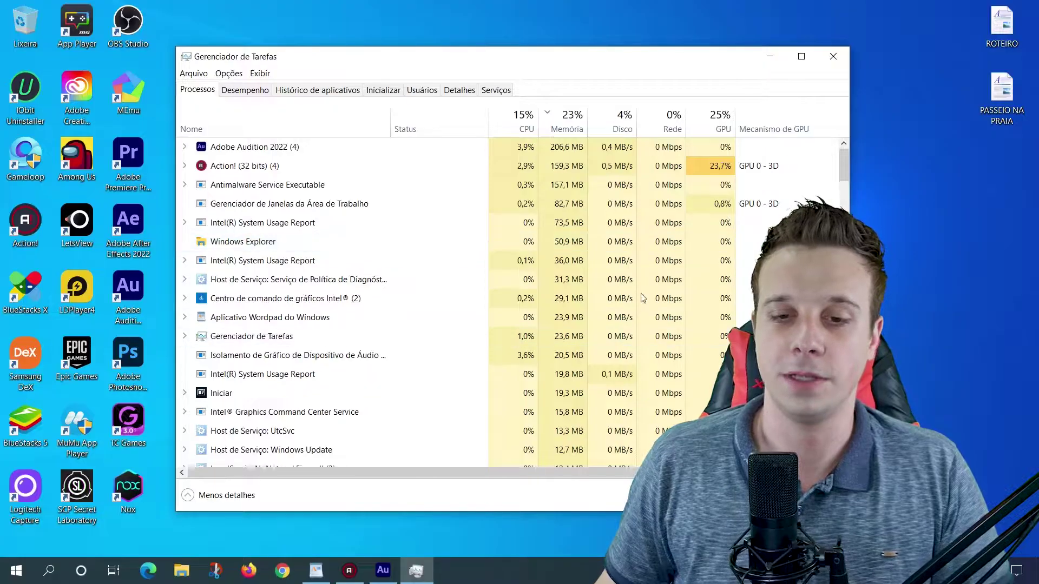
left_click(349, 571)
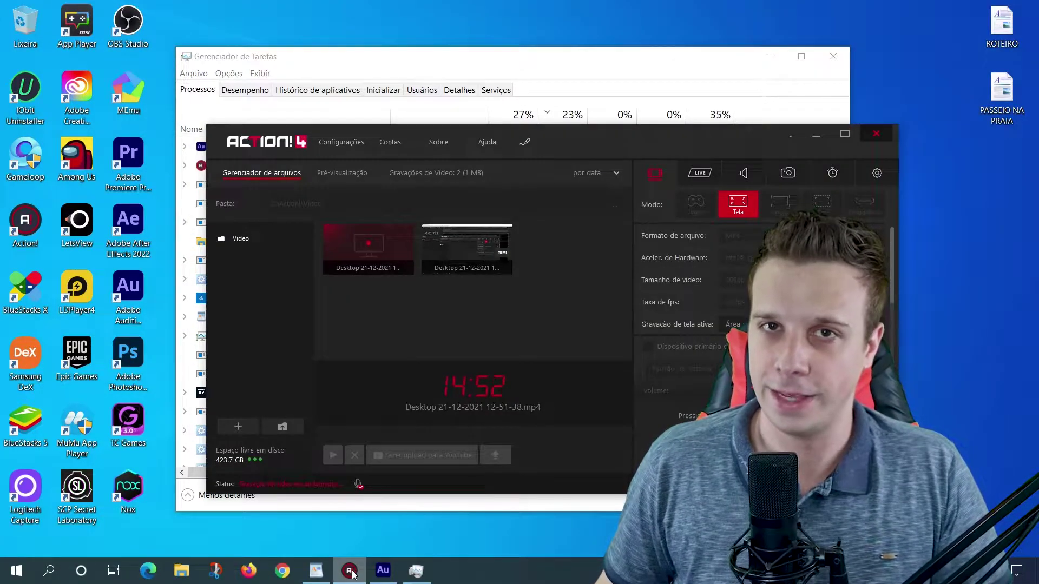
left_click(383, 571)
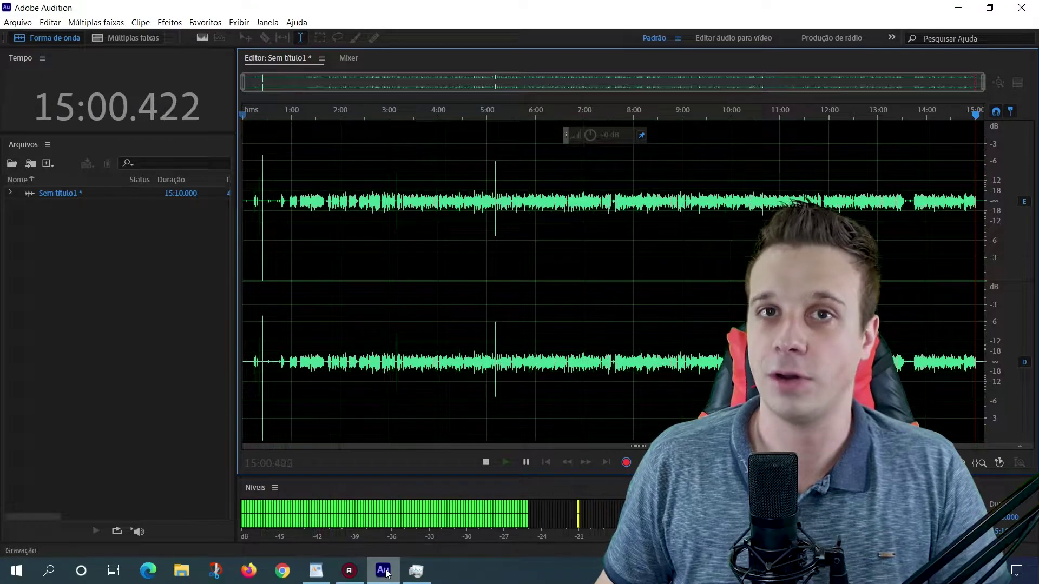
left_click(387, 571)
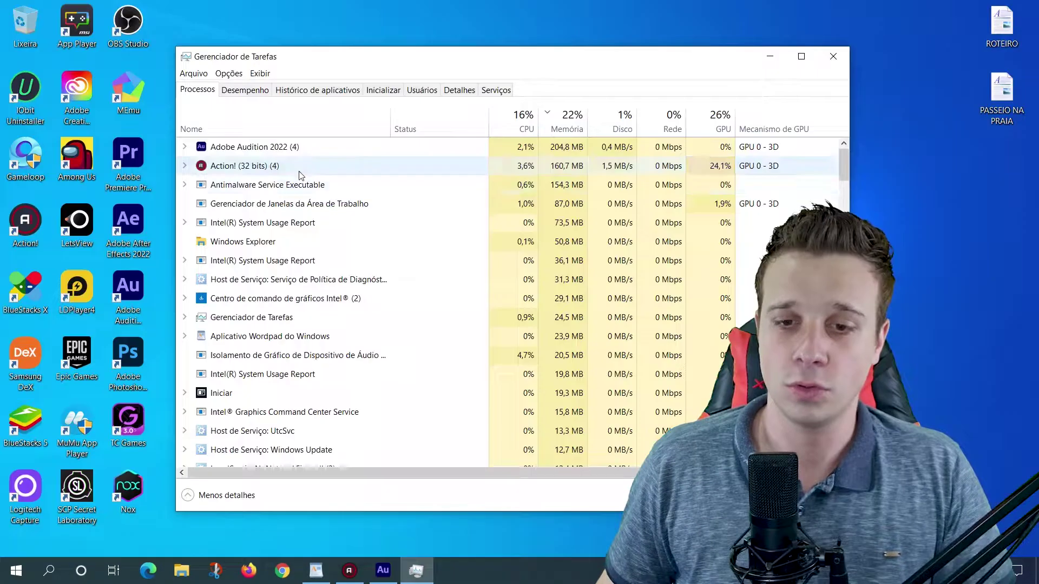
- Sort the running processes by CPU and by memory usage to compare which programs consume the most
left_click(568, 129)
left_click(571, 126)
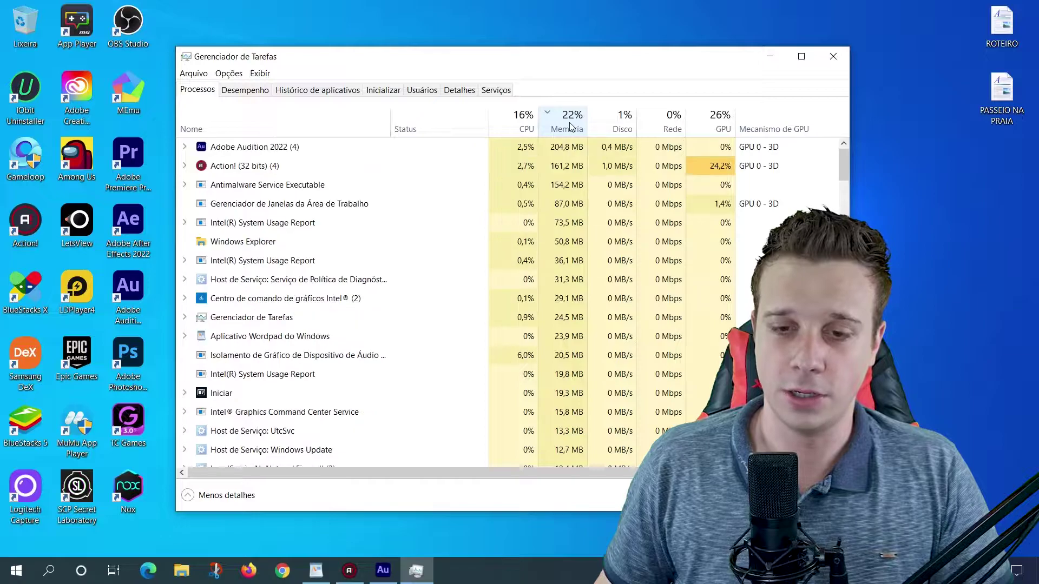
left_click(525, 119)
left_click(573, 117)
left_click(525, 119)
left_click(565, 121)
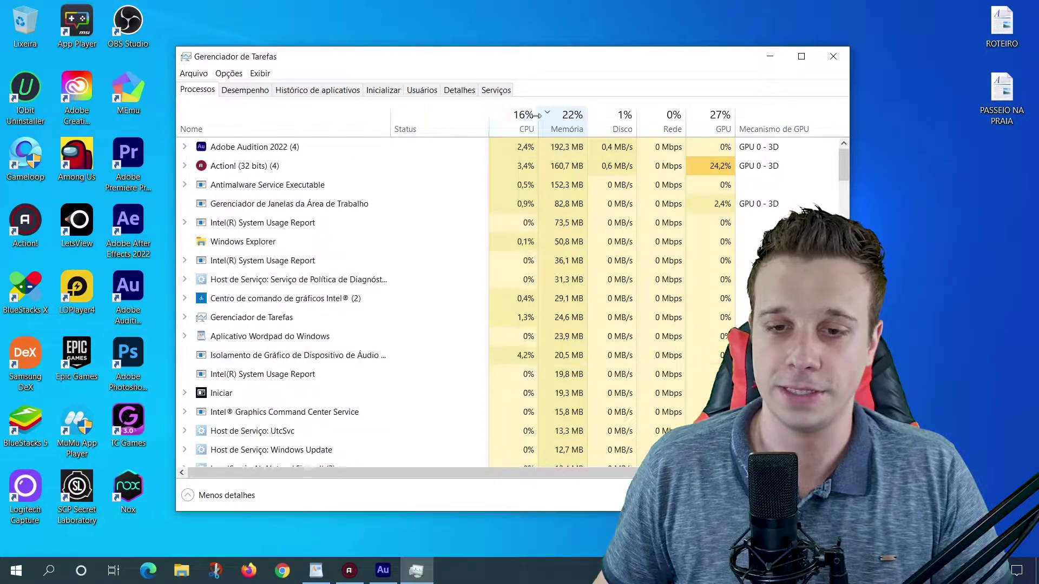
left_click(522, 125)
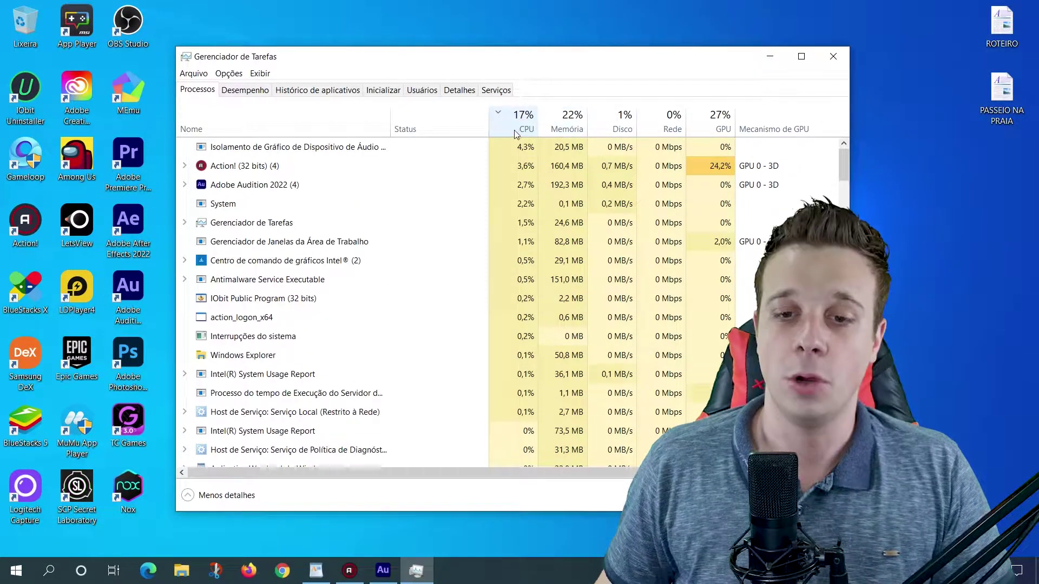
left_click(561, 125)
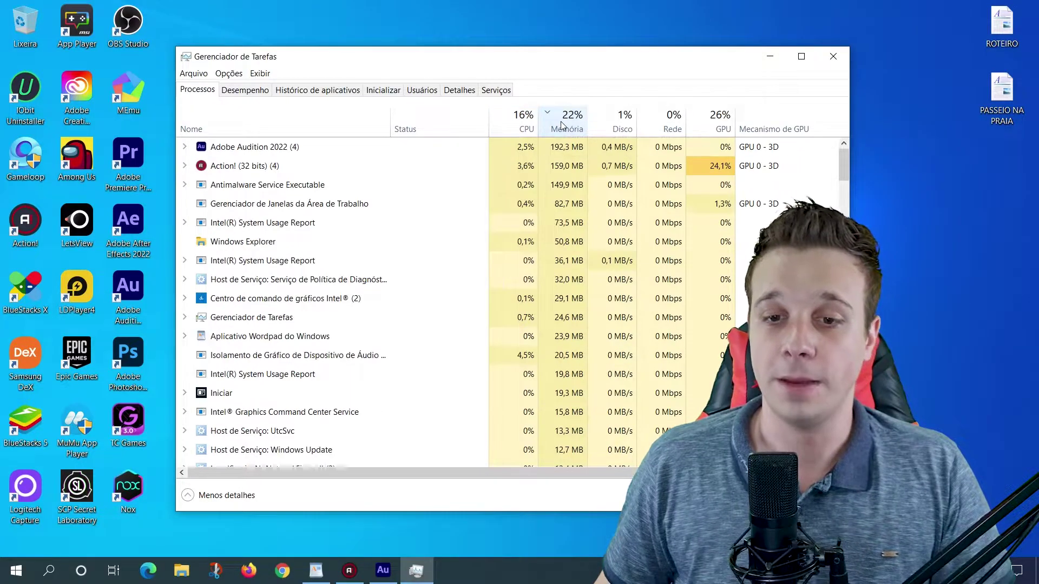
- Sort the running processes by disk usage and examine which programs use the disk most
left_click(624, 127)
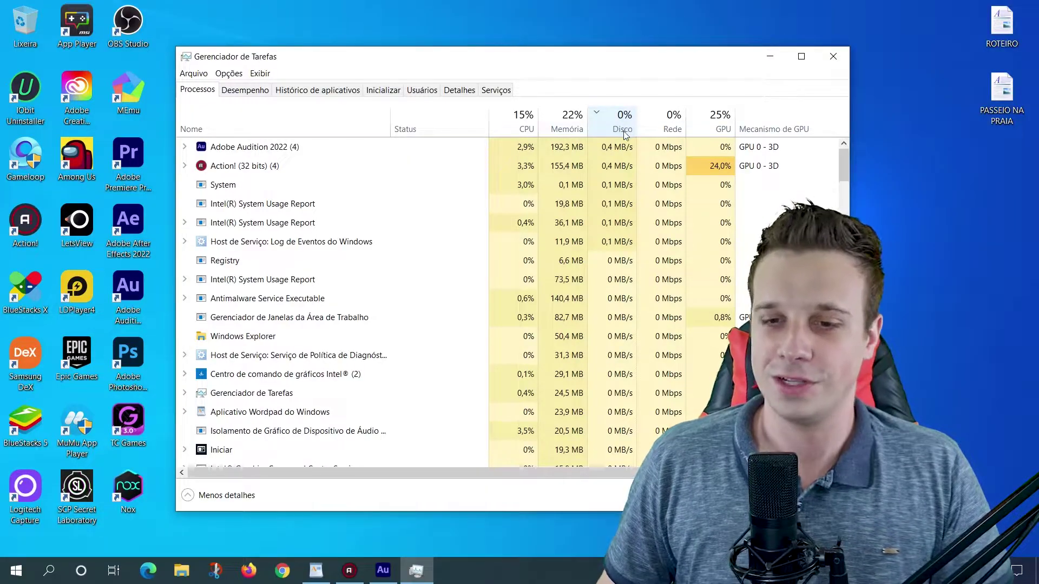
left_click(371, 577)
left_click(369, 579)
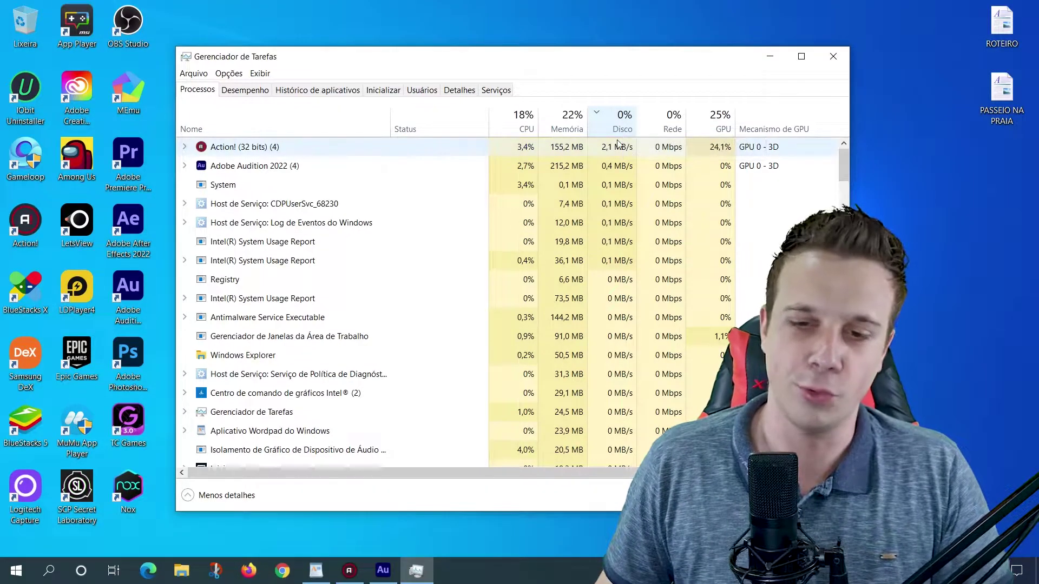
- Sort the running processes by network usage and by GPU usage to compare which programs consume the most
left_click(664, 130)
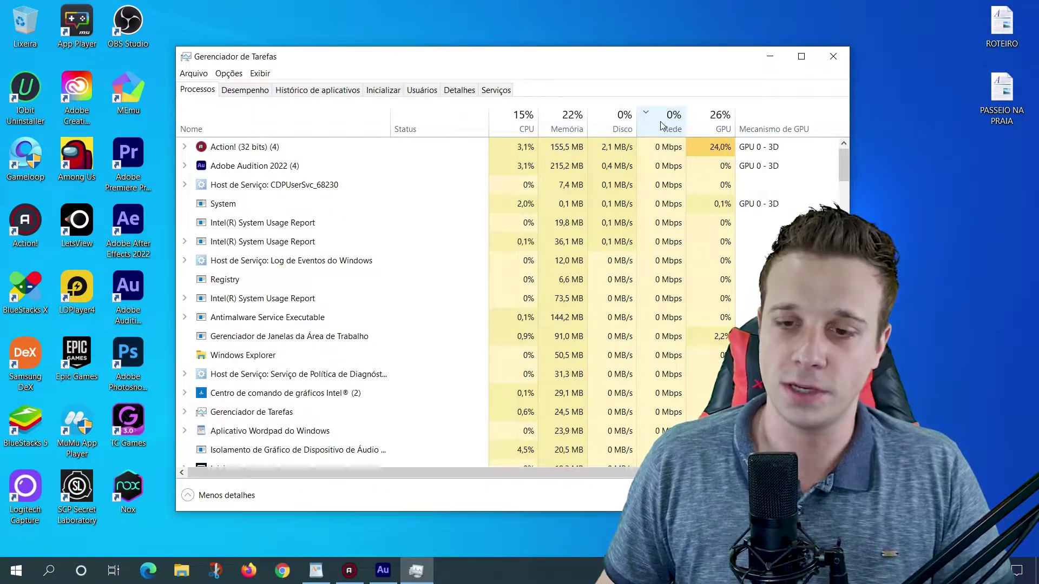
left_click(705, 124)
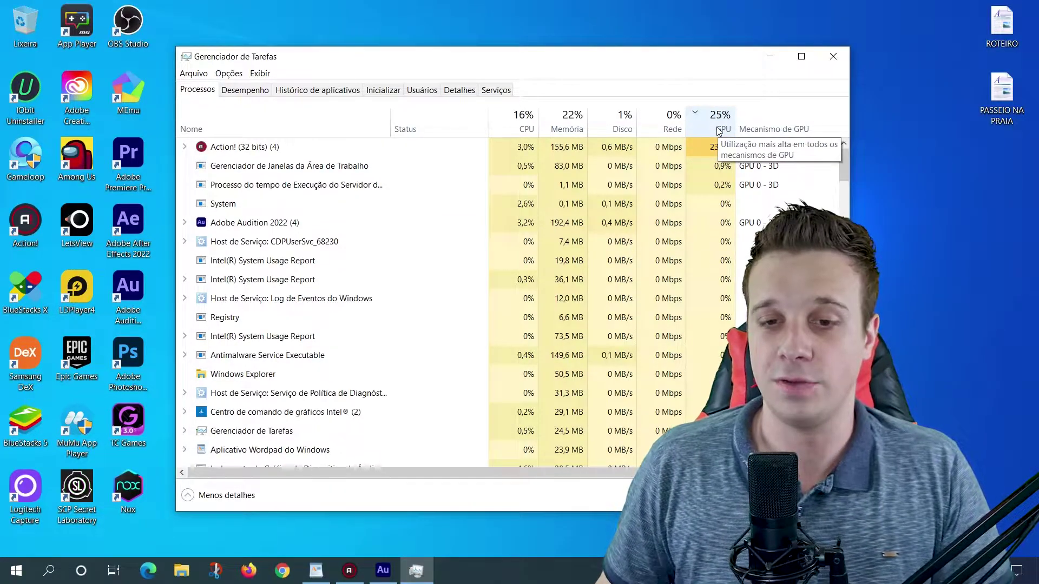
- Review the startup programs in Inicializar, and close the Intel window and Gerenciador de Tarefas
left_click(383, 90)
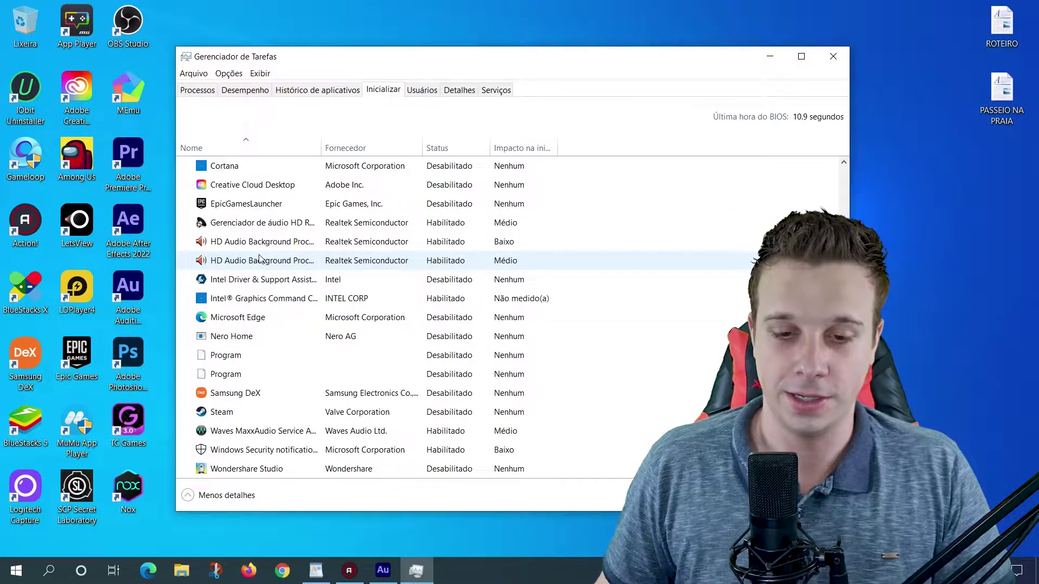
scroll(259, 258, "up", 1)
left_click(256, 368)
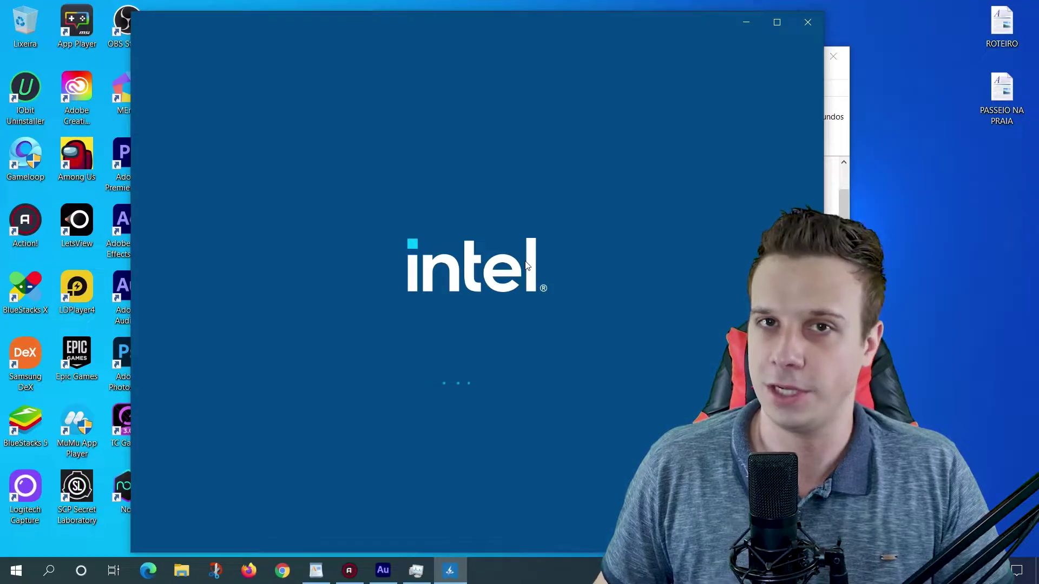
left_click(815, 24)
left_click(833, 57)
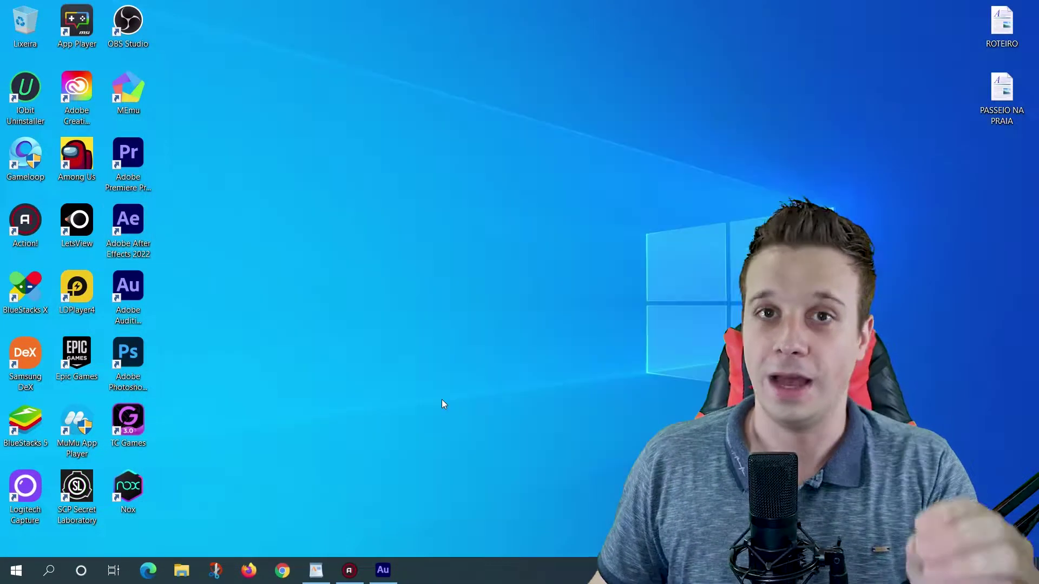
- Open Configurações and go to the Aplicativos em segundo plano settings under Privacidade
left_click(16, 570)
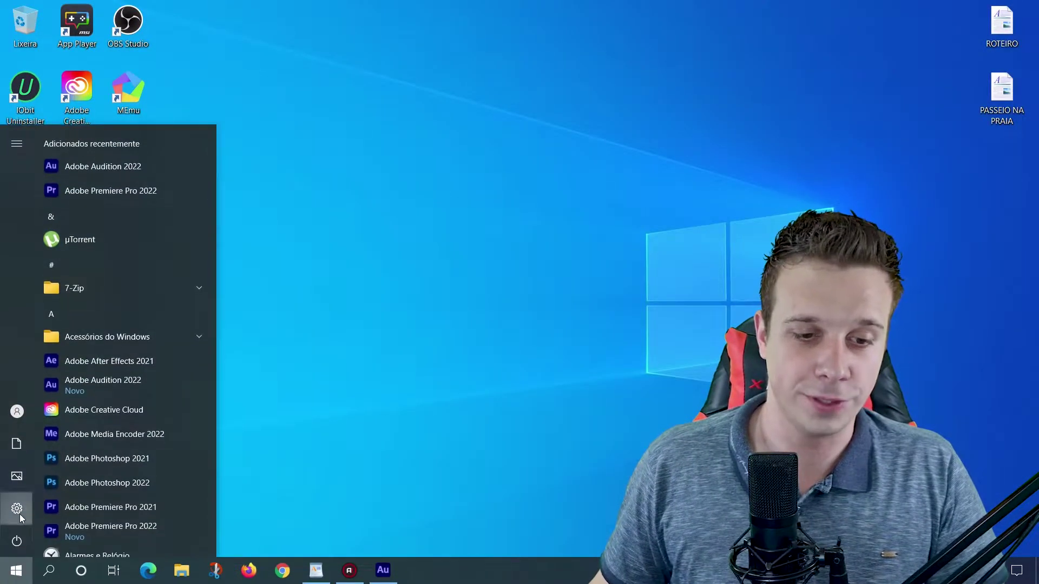
left_click(18, 505)
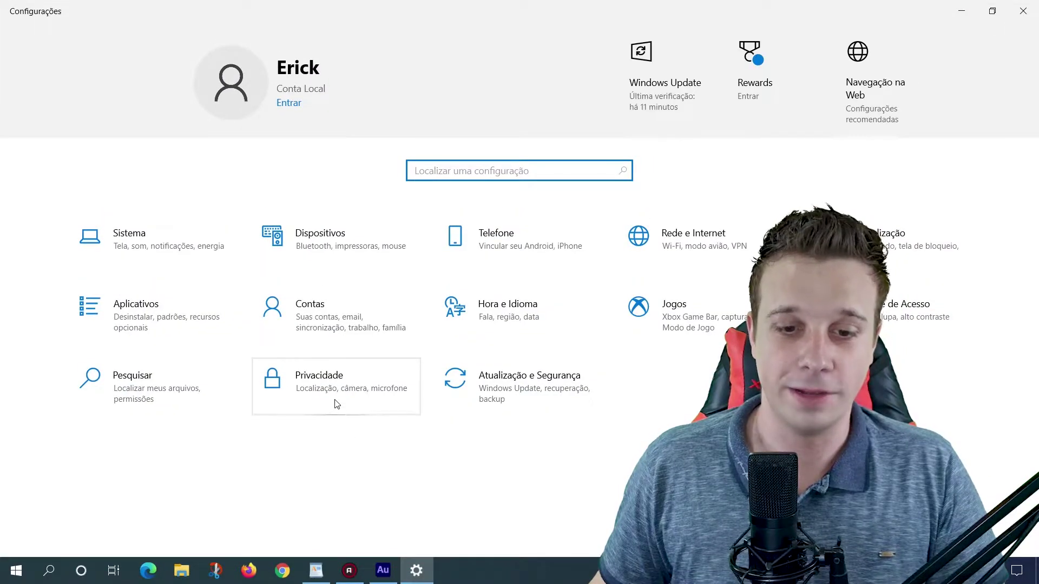
left_click(337, 403)
scroll(81, 320, "down", 3)
left_click(101, 324)
left_click(102, 323)
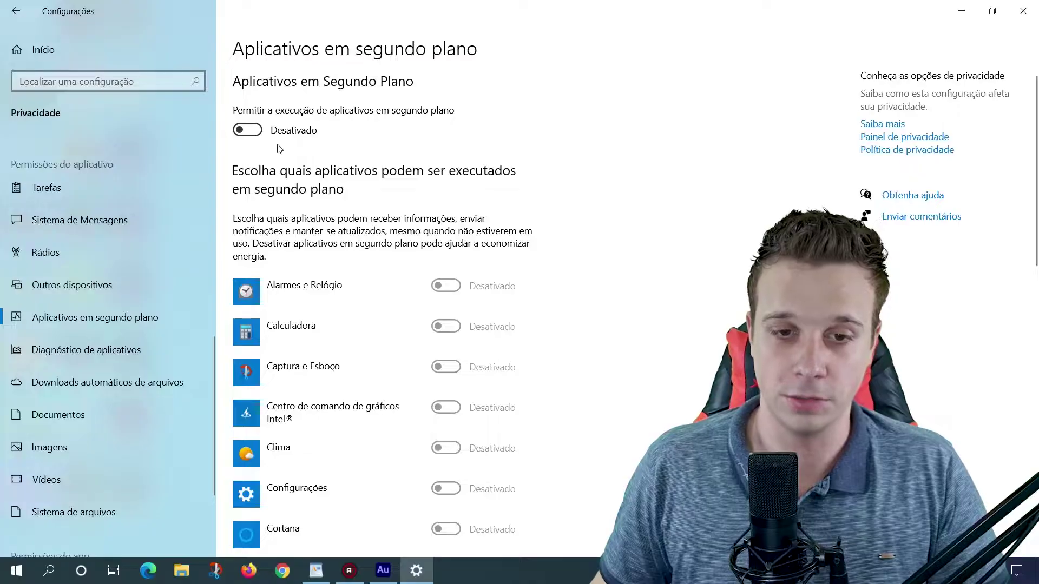
- Enable Permitir a execução de aplicativos em segundo plano and look through the list of apps it controls
left_click(252, 130)
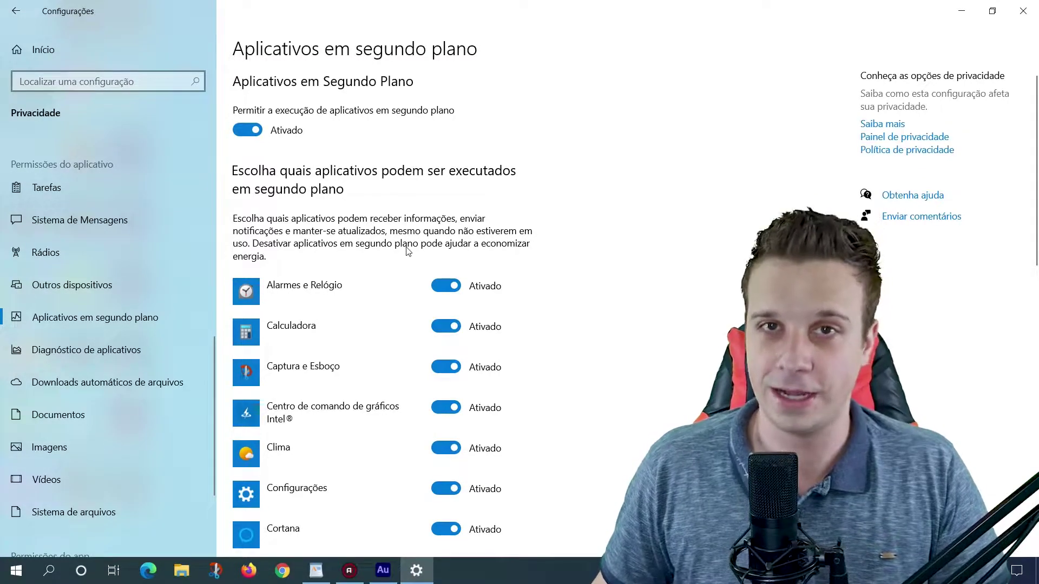
scroll(416, 270, "down", 10)
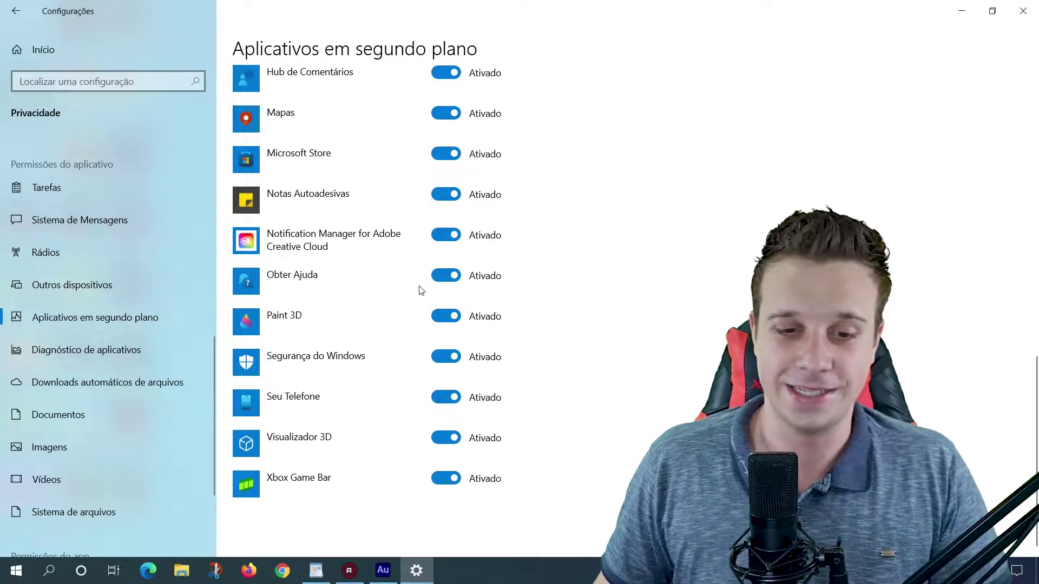
scroll(416, 292, "up", 10)
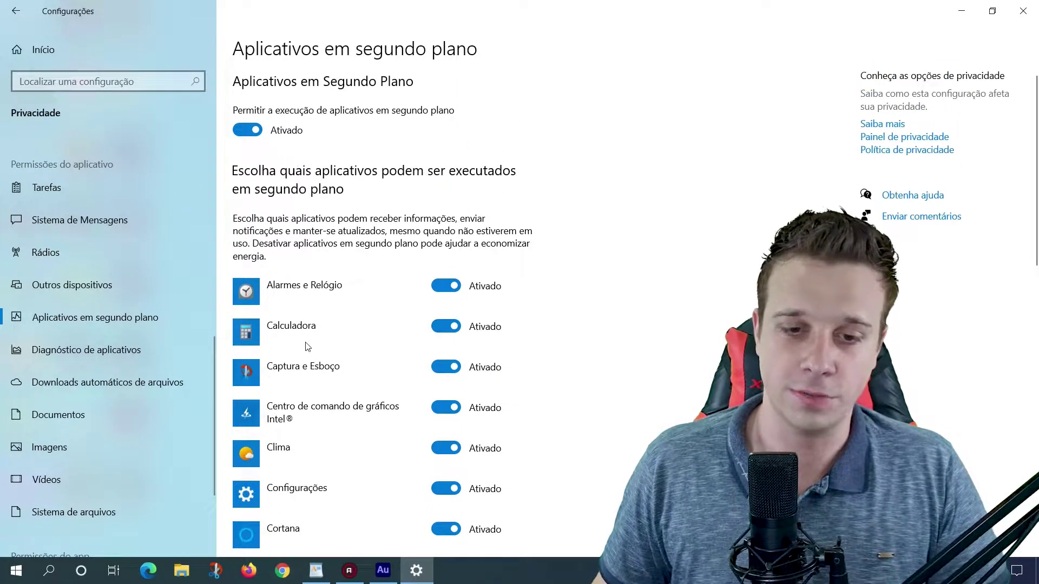
scroll(324, 346, "down", 1)
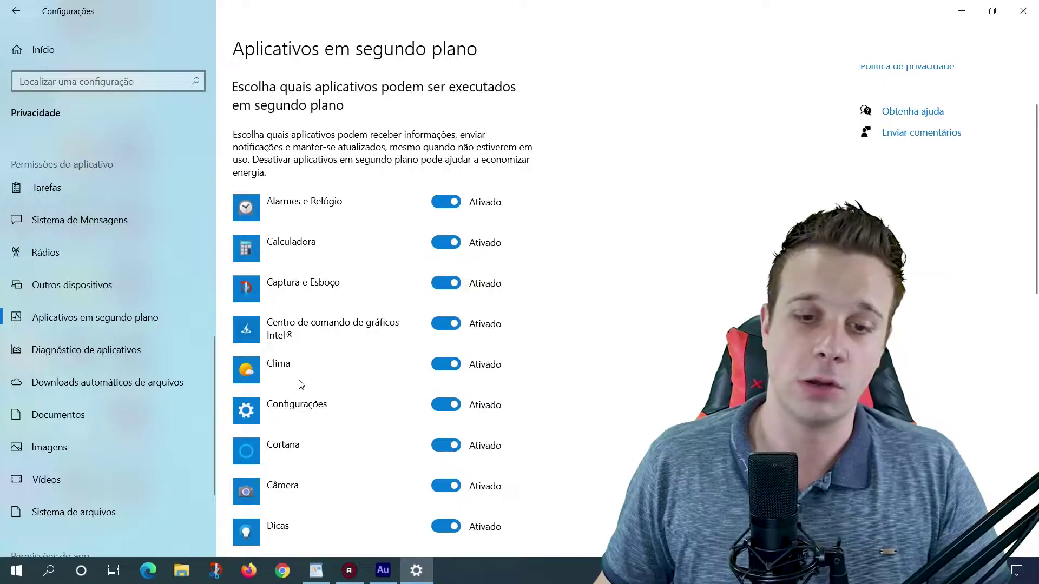
scroll(313, 401, "down", 3)
scroll(325, 416, "down", 3)
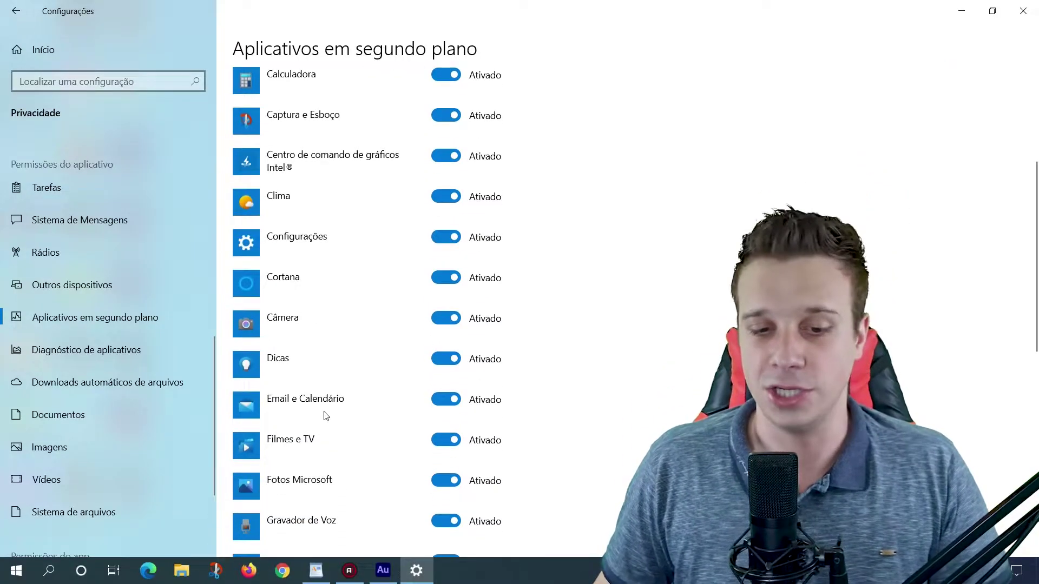
scroll(331, 400, "up", 9)
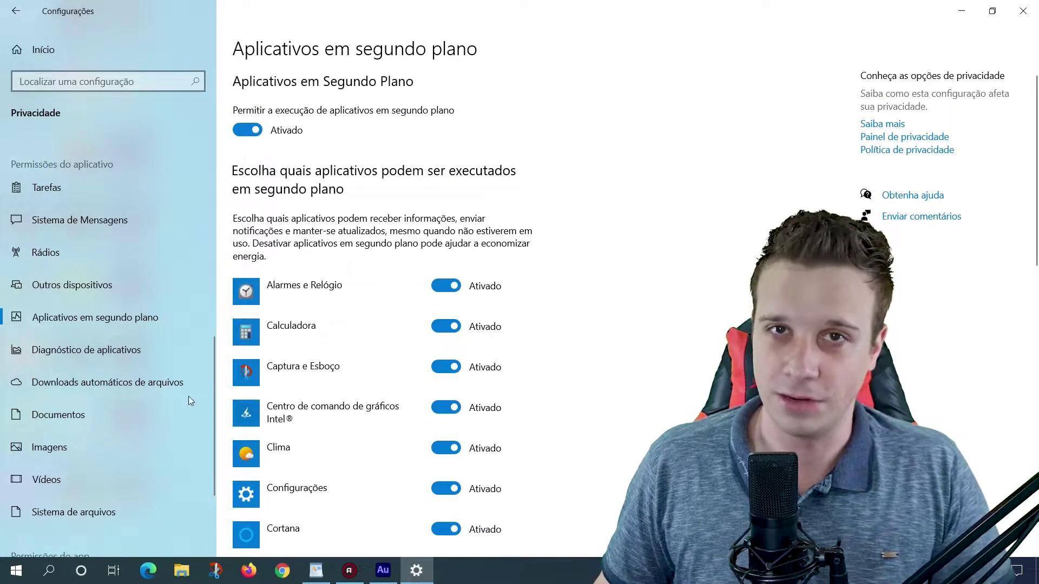
- Glance through the installed apps in the Start menu and disable Permitir a execução de aplicativos em segundo plano
key("super")
scroll(54, 413, "down", 10)
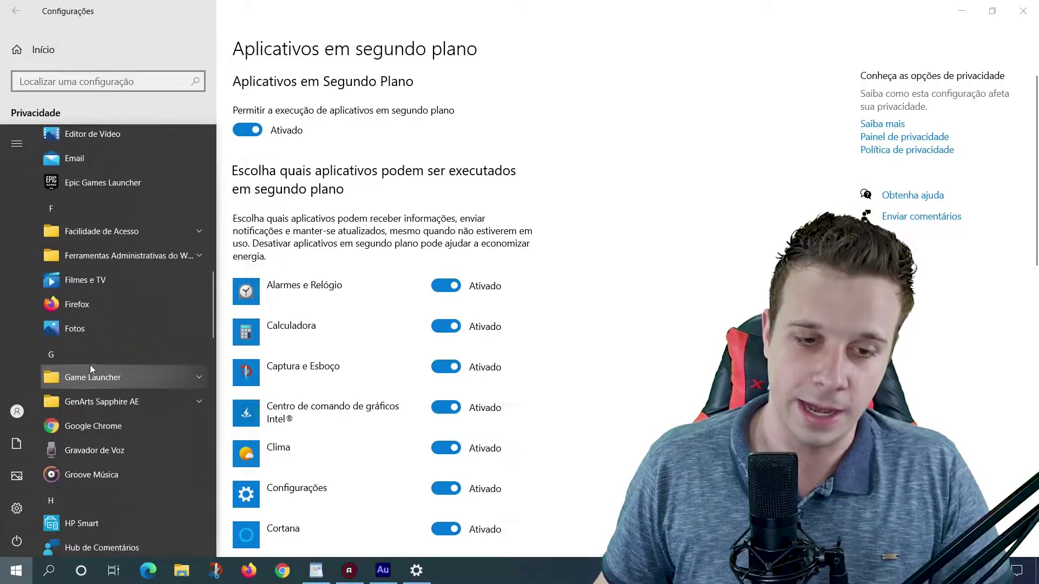
key("Escape")
left_click(250, 132)
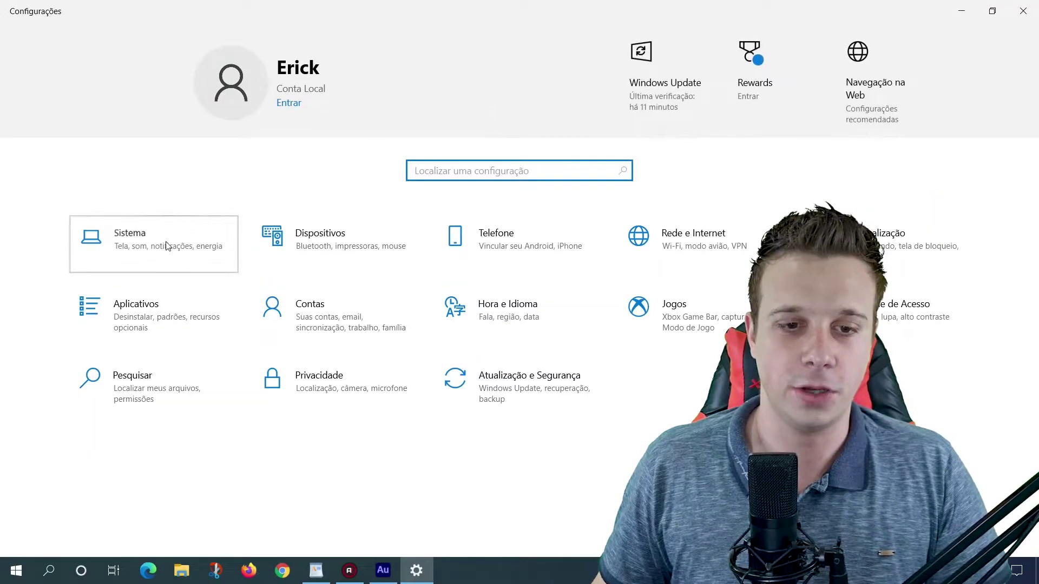
- Open Arquivos temporários in the Armazenamento settings of Sistema and examine the file categories offered for removal
left_click(163, 241)
scroll(125, 271, "down", 2)
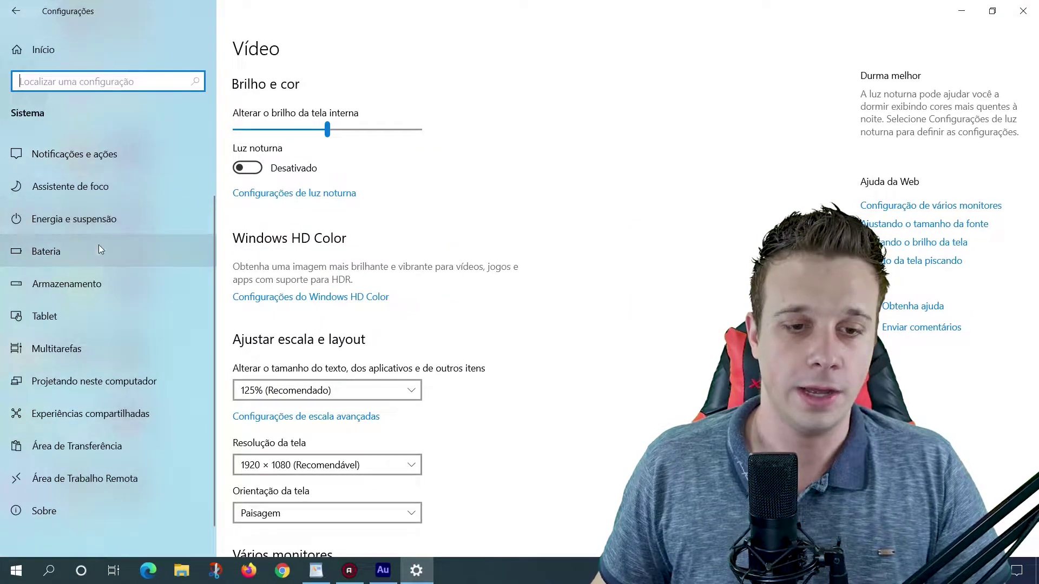
left_click(87, 289)
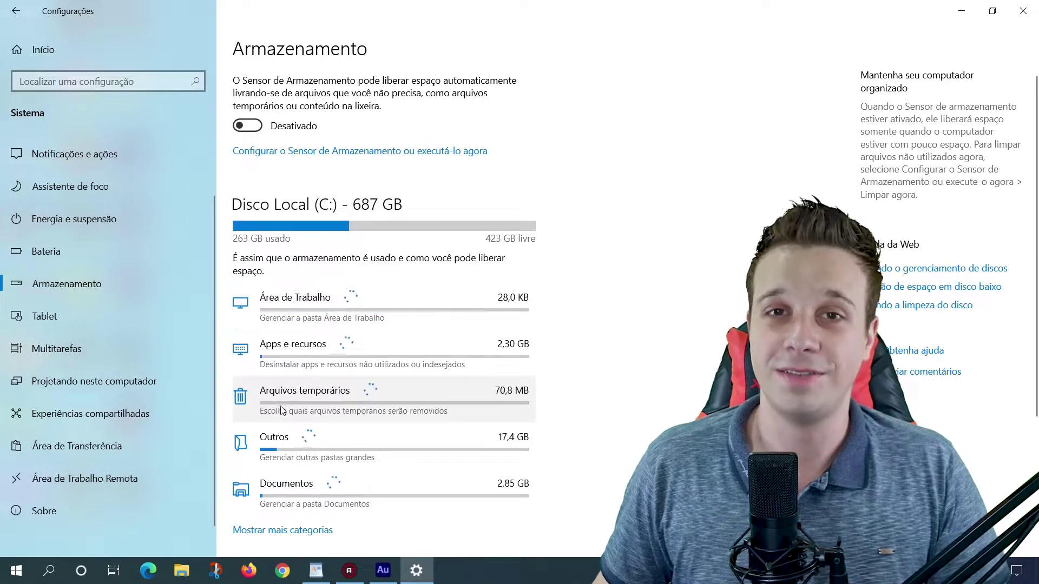
left_click(358, 397)
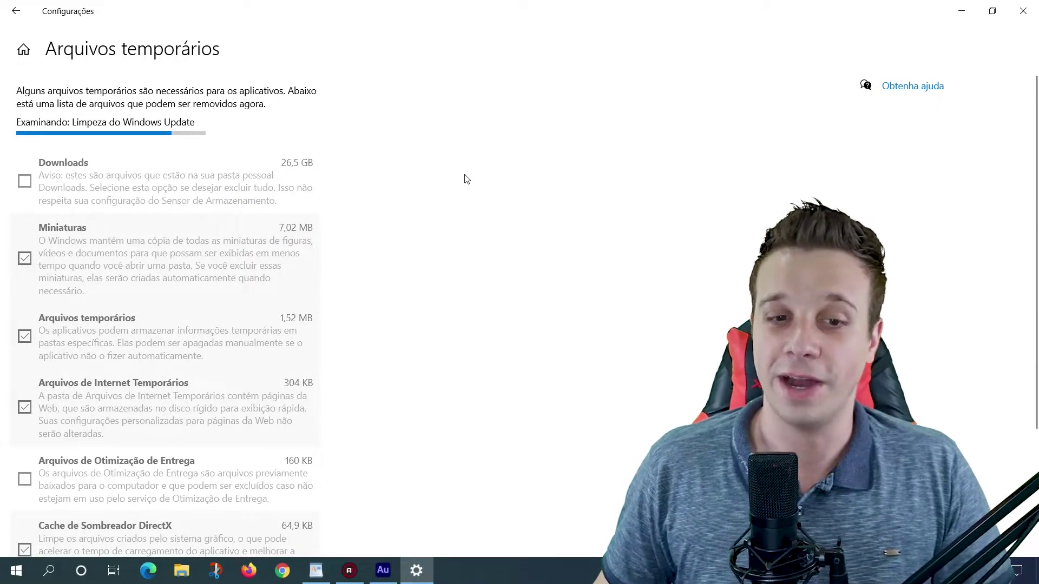
scroll(227, 280, "down", 3)
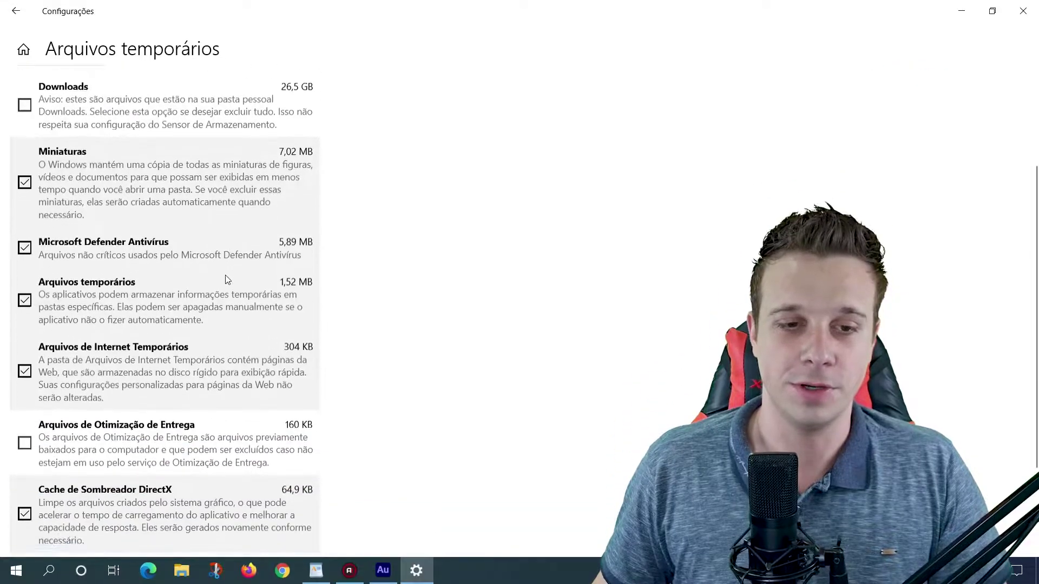
scroll(227, 279, "up", 1)
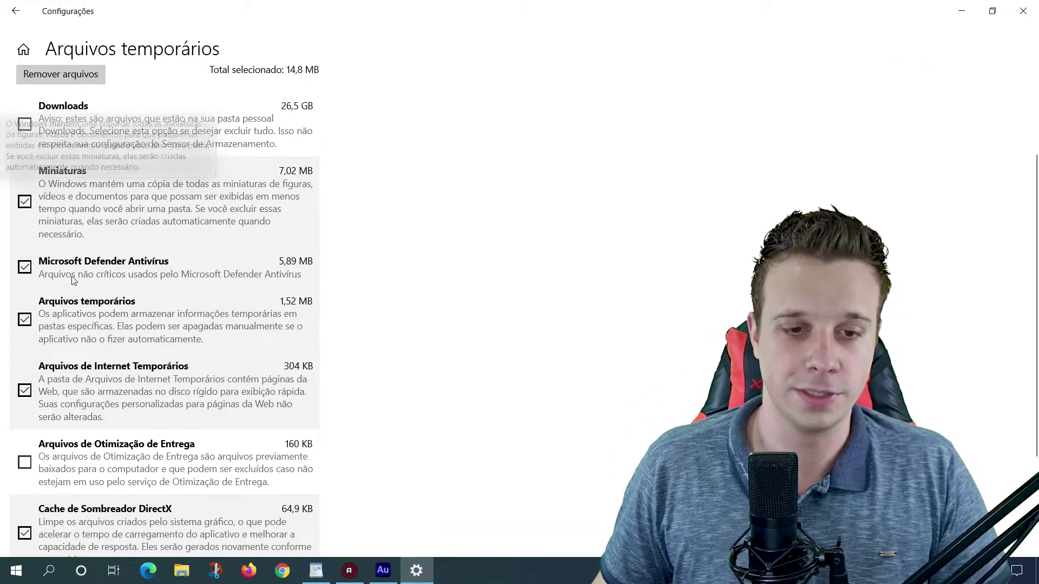
scroll(95, 313, "down", 3)
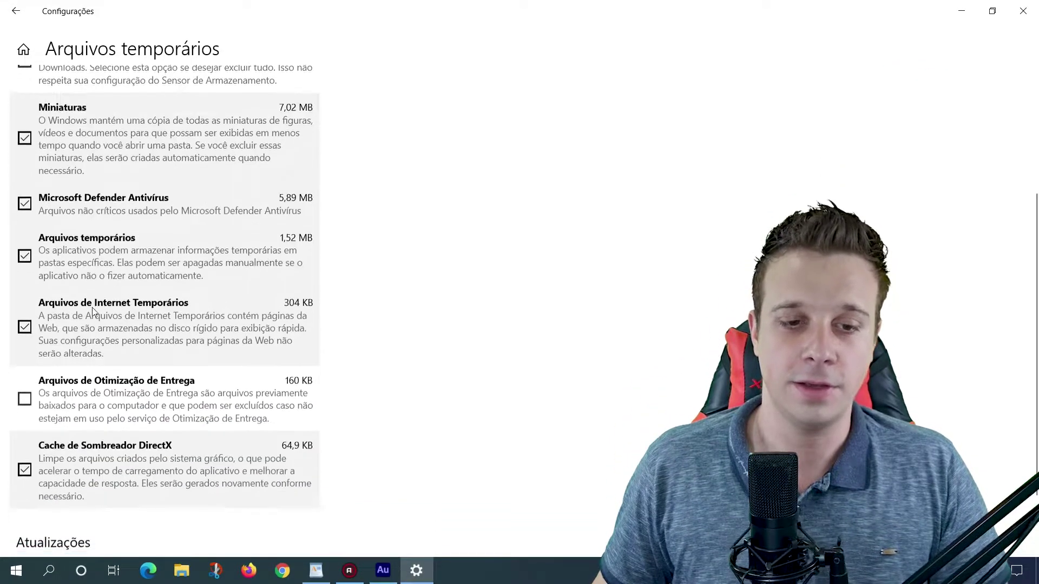
scroll(82, 378, "up", 5)
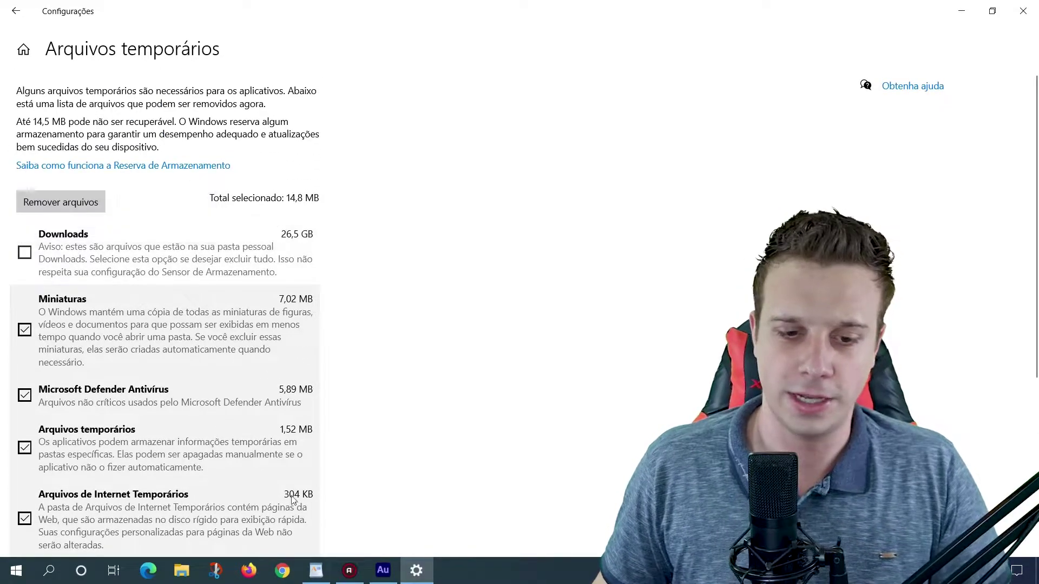
- Look through the contents of the Downloads folder in Explorador de Arquivos and close it
left_click(181, 570)
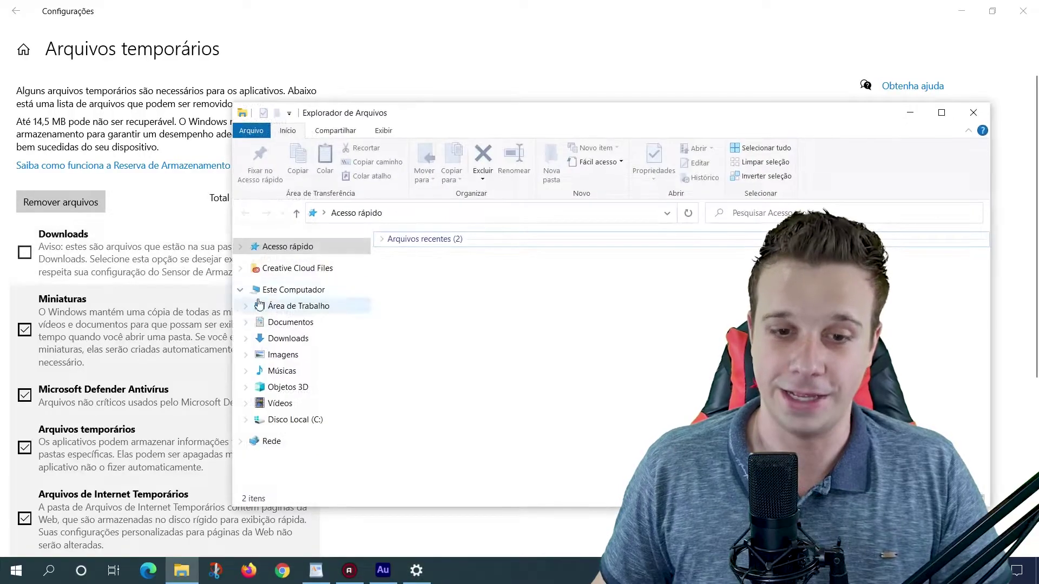
left_click(298, 345)
scroll(483, 318, "down", 10)
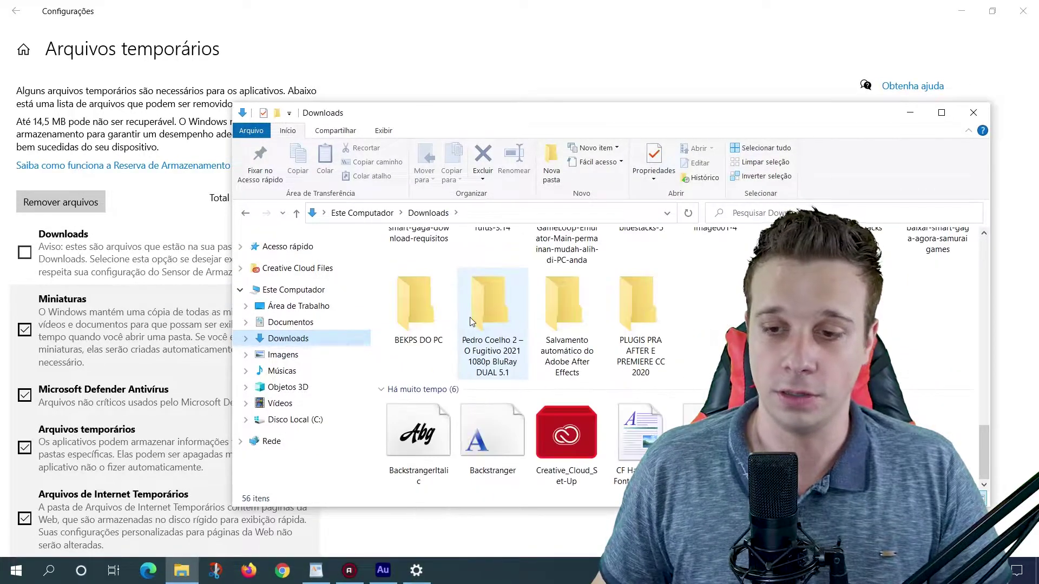
scroll(483, 318, "up", 10)
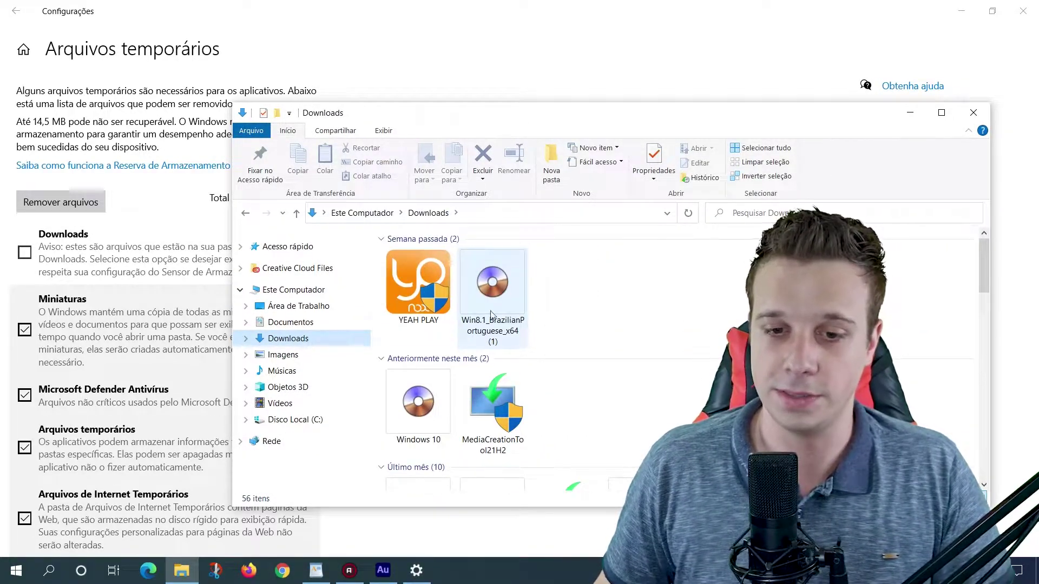
left_click(972, 113)
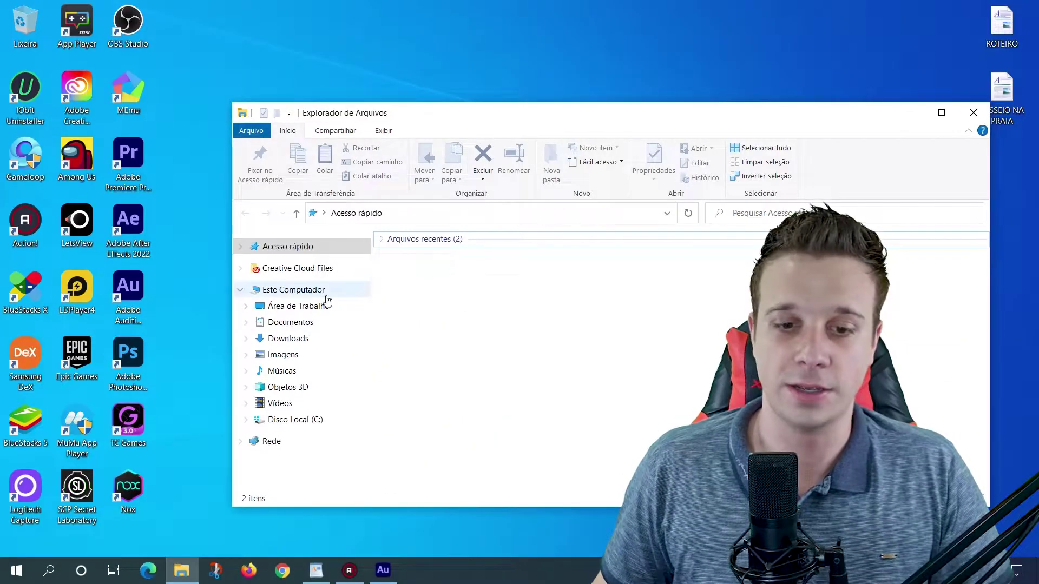
- Open the properties of Disco Local (C:) from Este Computador and start Limpeza de Disco
left_click(282, 296)
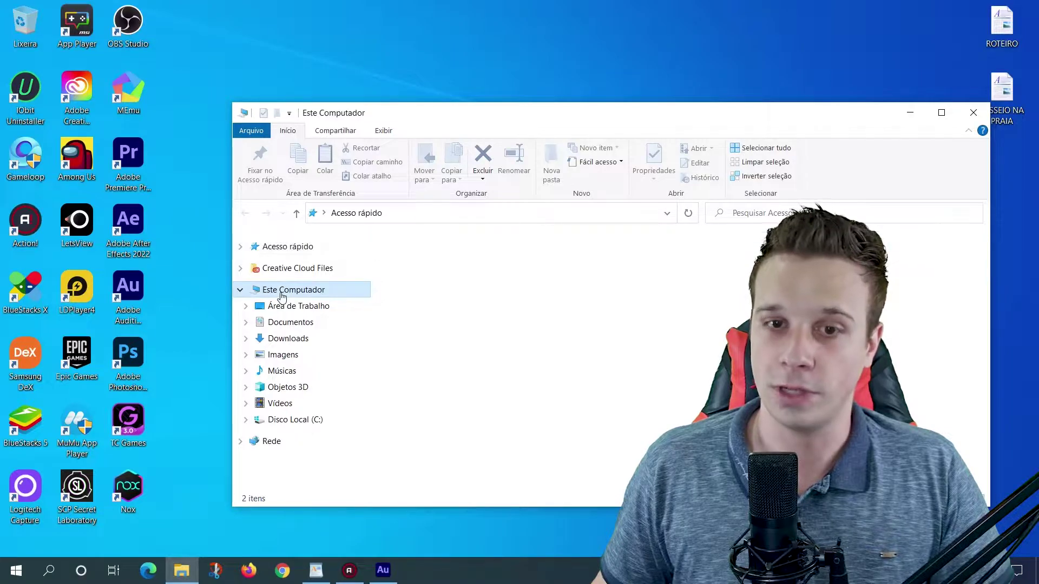
left_click(456, 402)
right_click(456, 401)
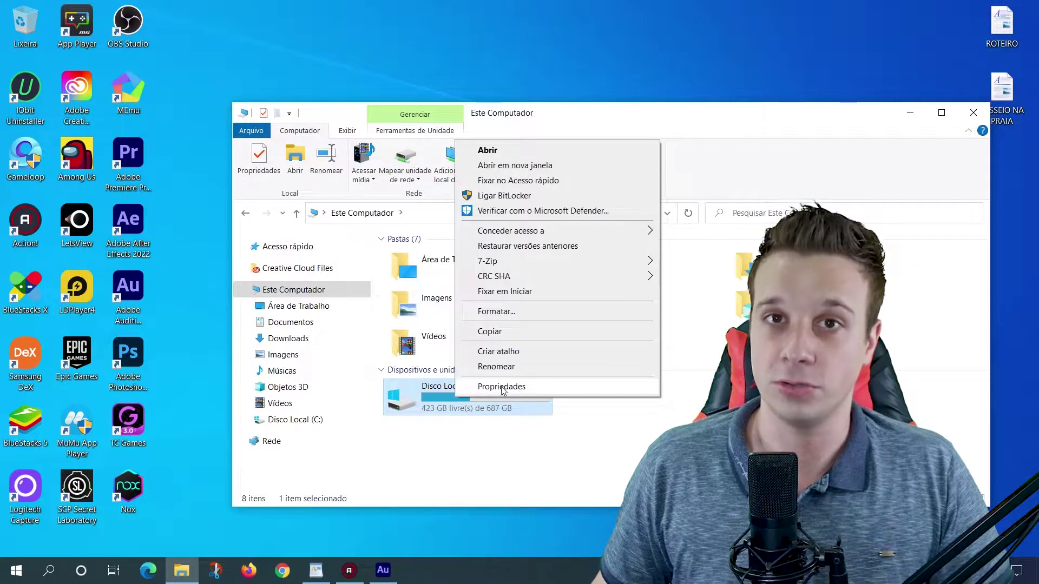
left_click(501, 388)
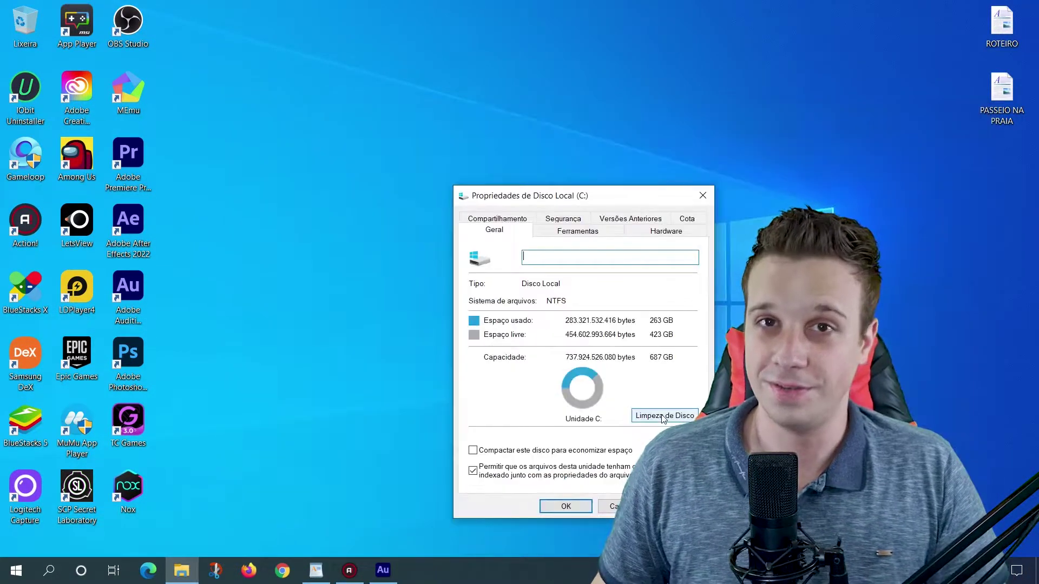
left_click(663, 416)
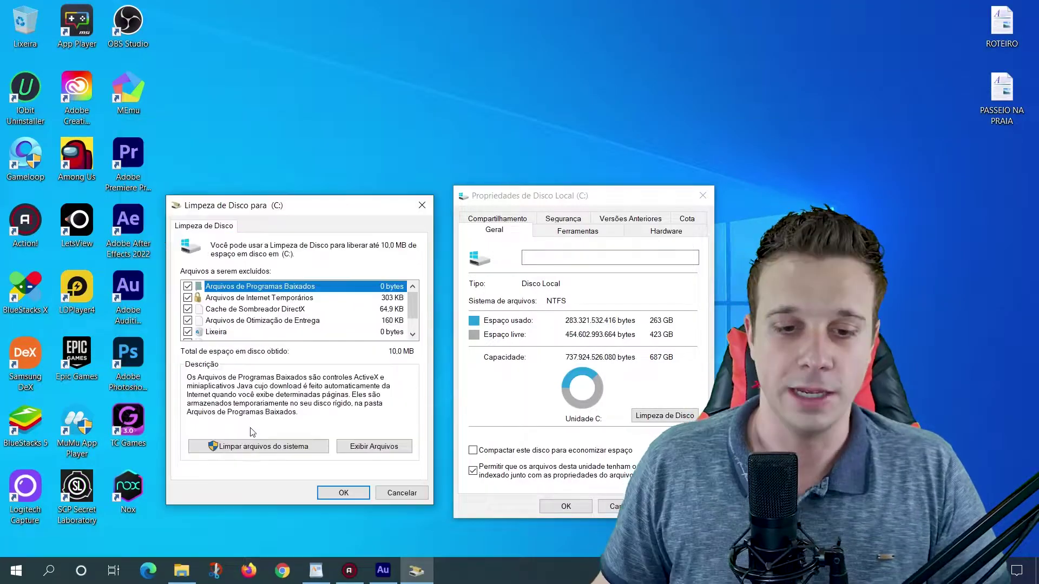
- Extend the disk cleanup to system files and review the categories selected for deletion
left_click(248, 448)
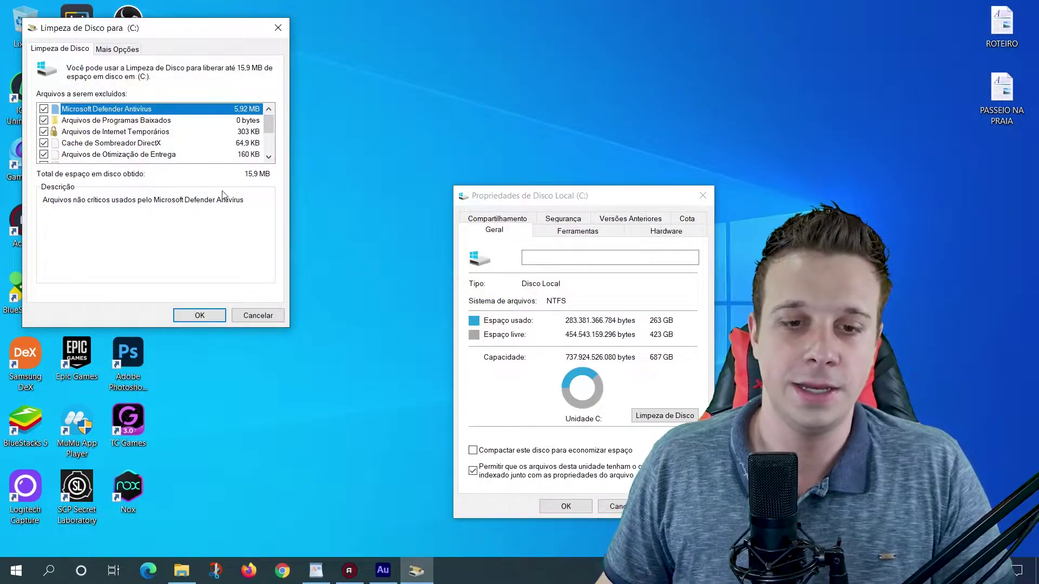
scroll(76, 137, "down", 2)
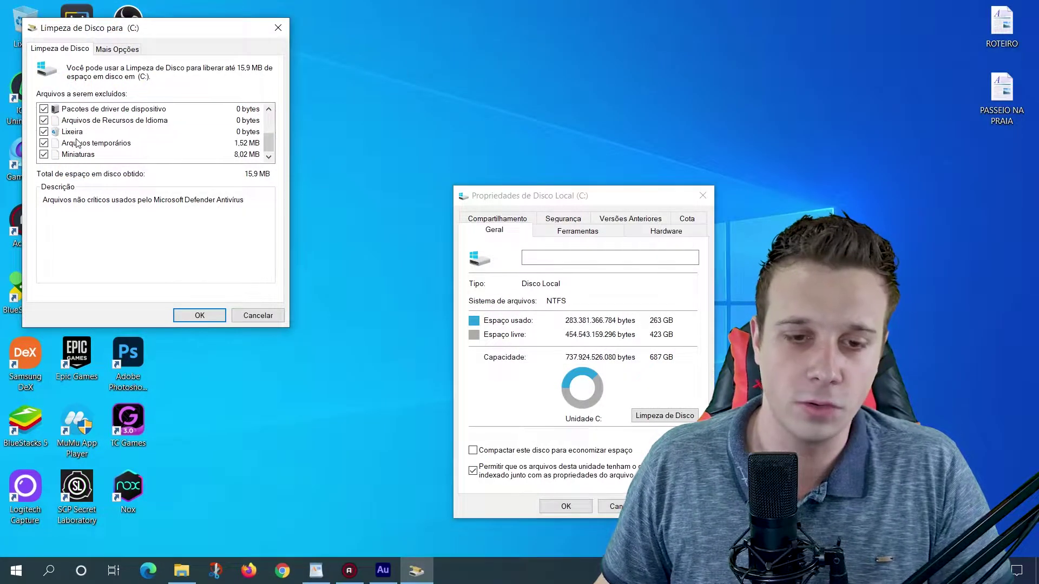
scroll(76, 143, "up", 2)
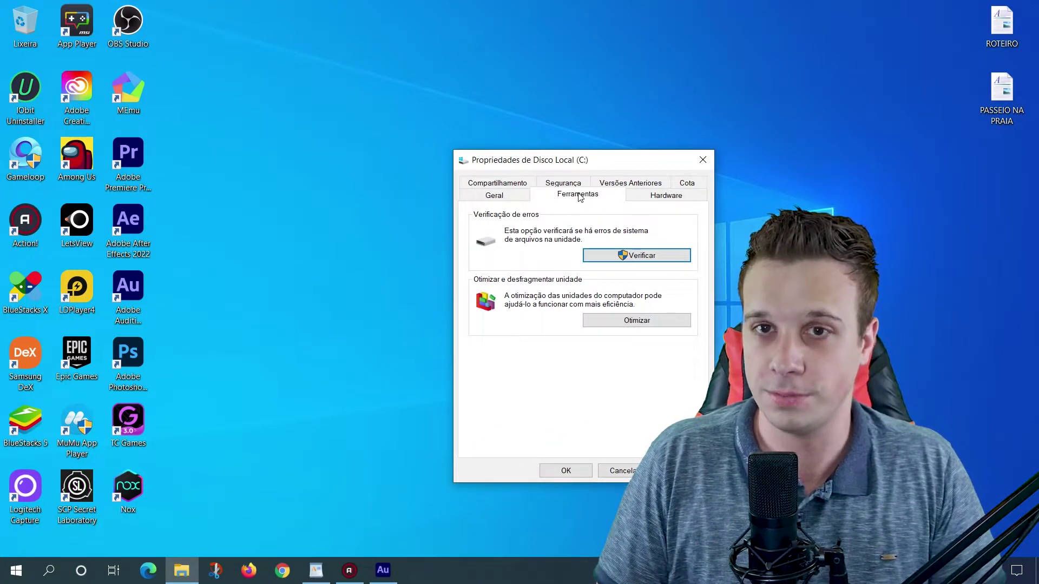
- Open Otimizar Unidades from the drive's tools and start optimizing drive (C:)
left_click(631, 324)
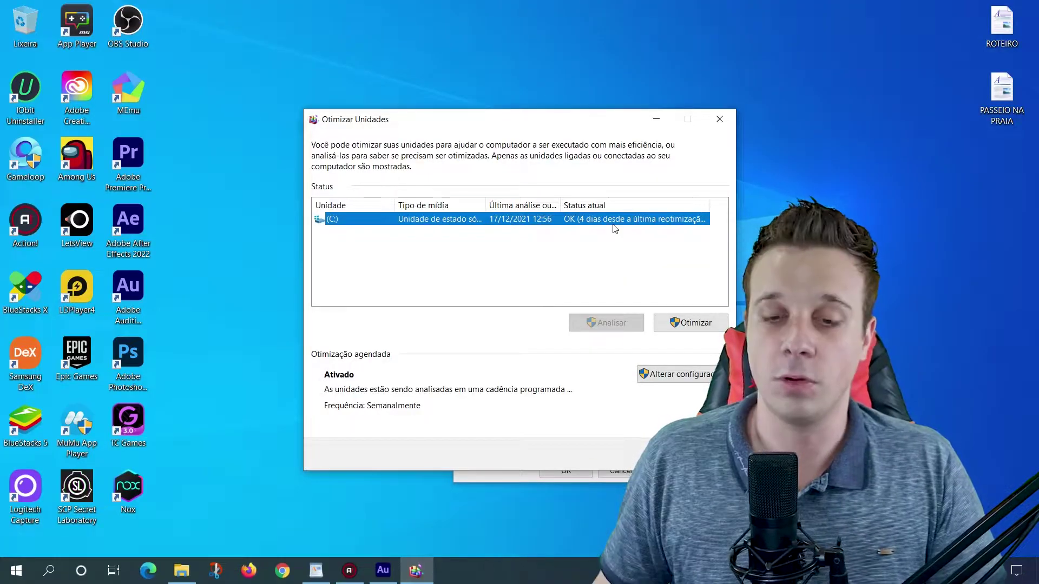
left_click(691, 321)
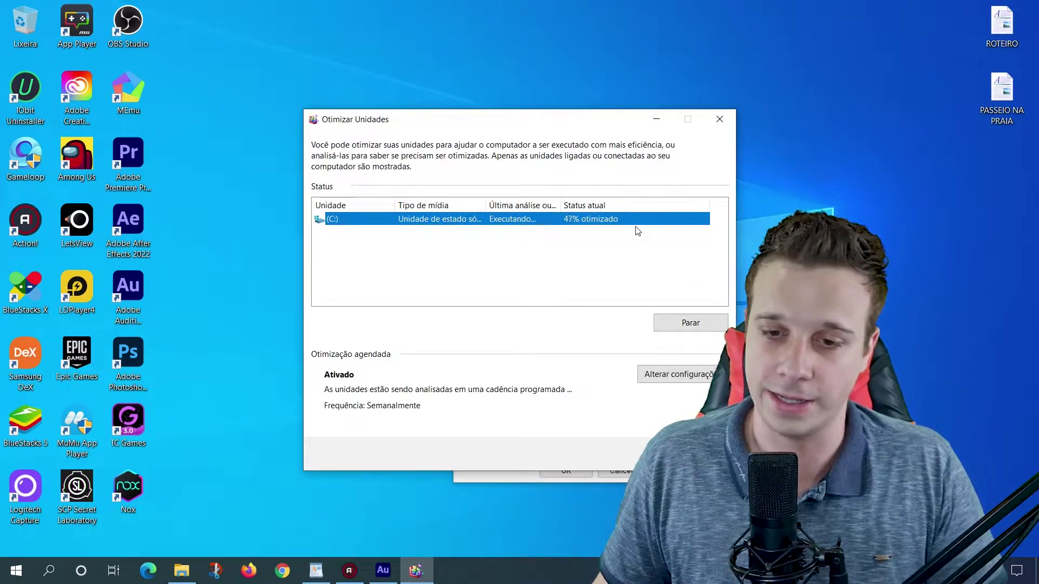